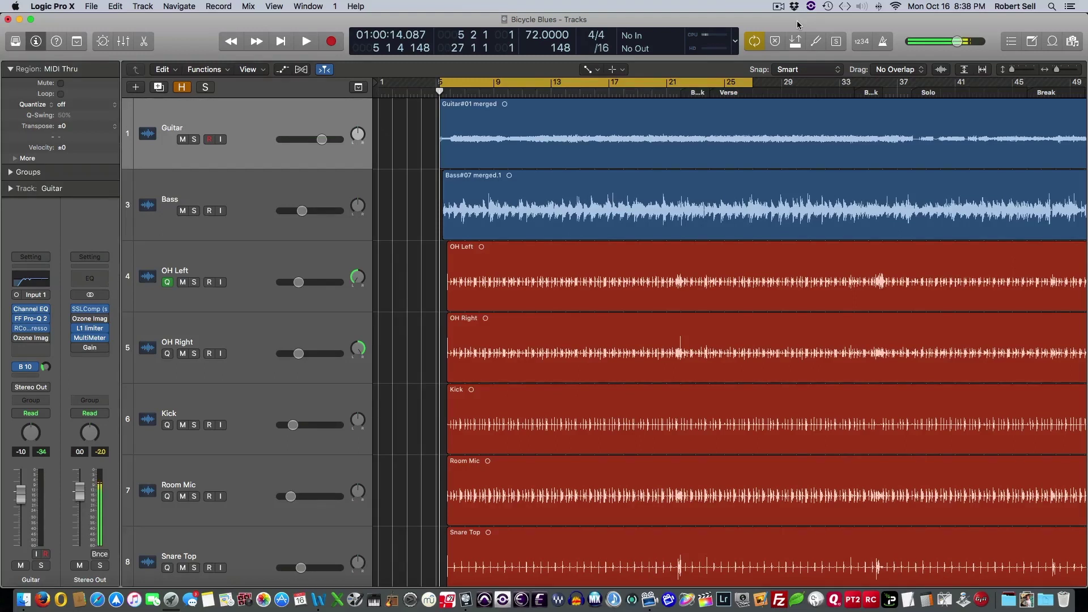
# Step: Duplicate the Guitar track, copy its region onto the duplicate at the same position, and play back the result
pyautogui.press('space')
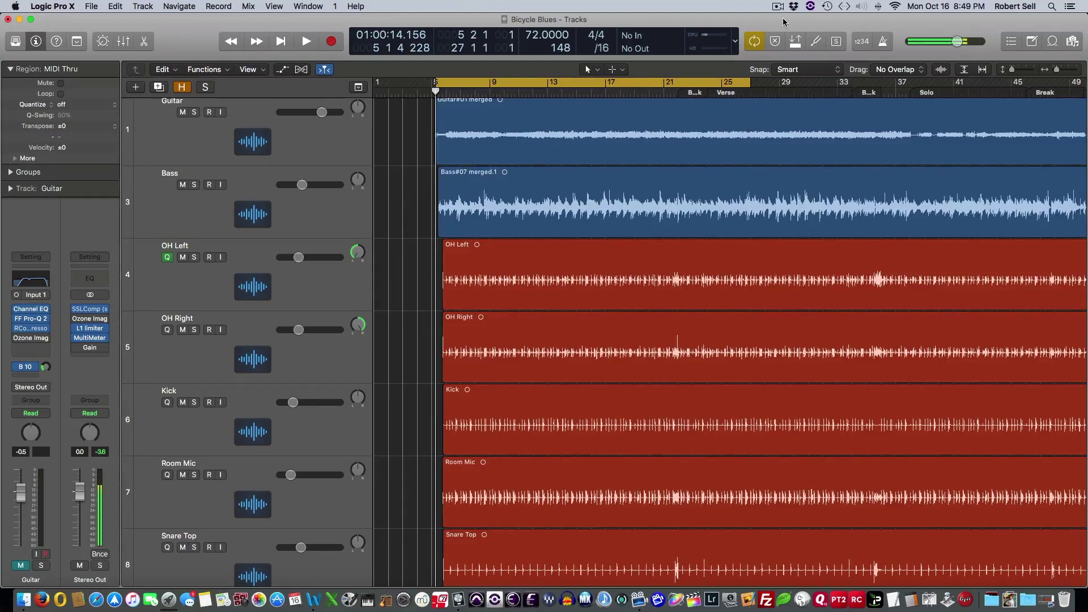
pyautogui.click(187, 134)
pyautogui.click(161, 88)
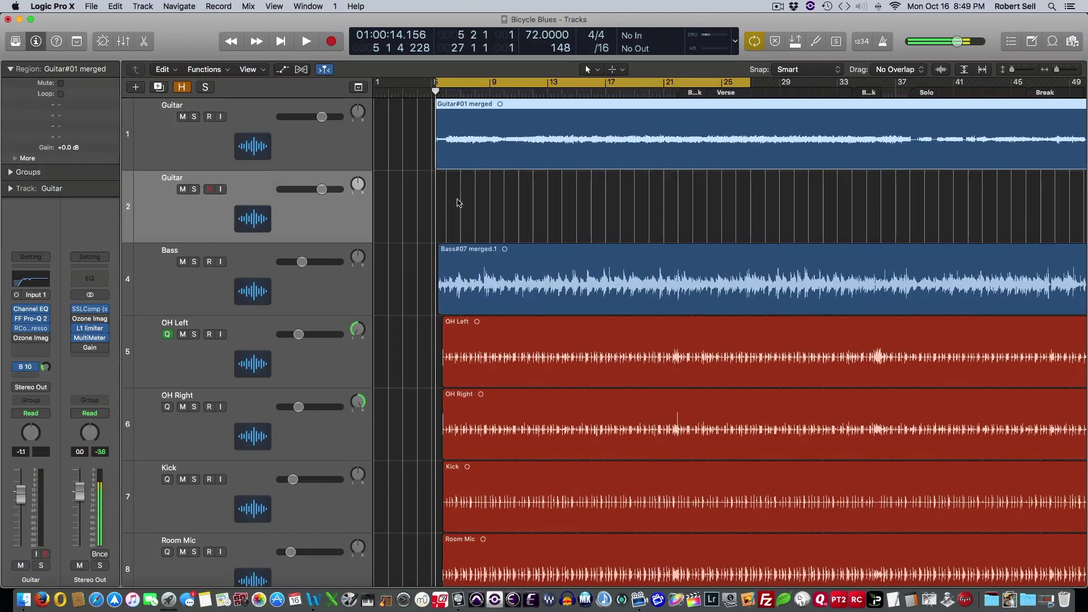
pyautogui.moveTo(448, 168); pyautogui.dragTo(448, 175)
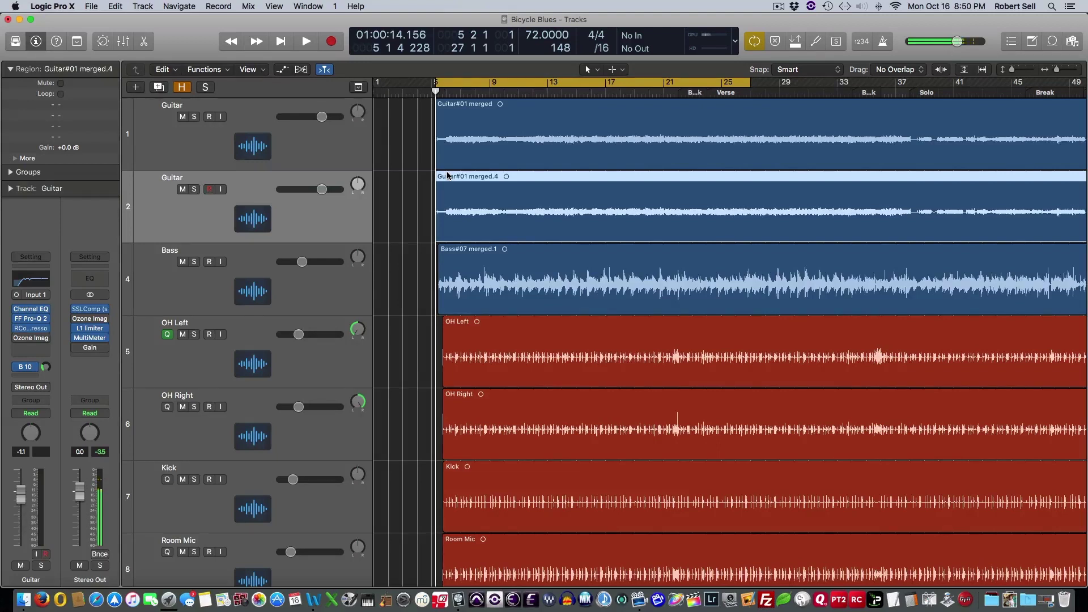
pyautogui.press('space')
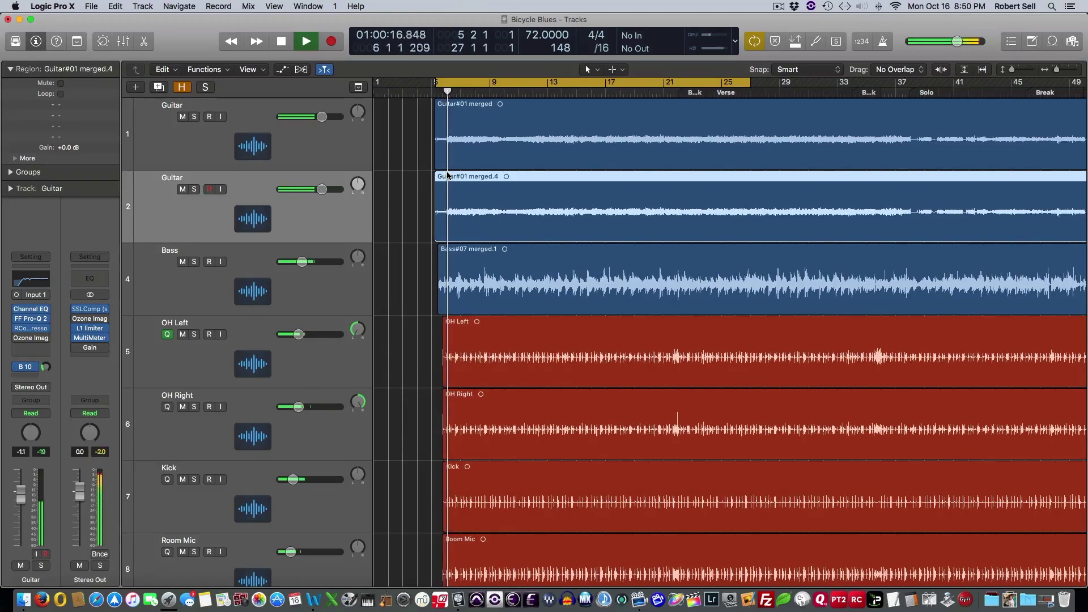
pyautogui.press('space')
# Step: Select both Guitar tracks, lower their volume to -5.0 dB and pan them fully left to -64
pyautogui.press('Up')
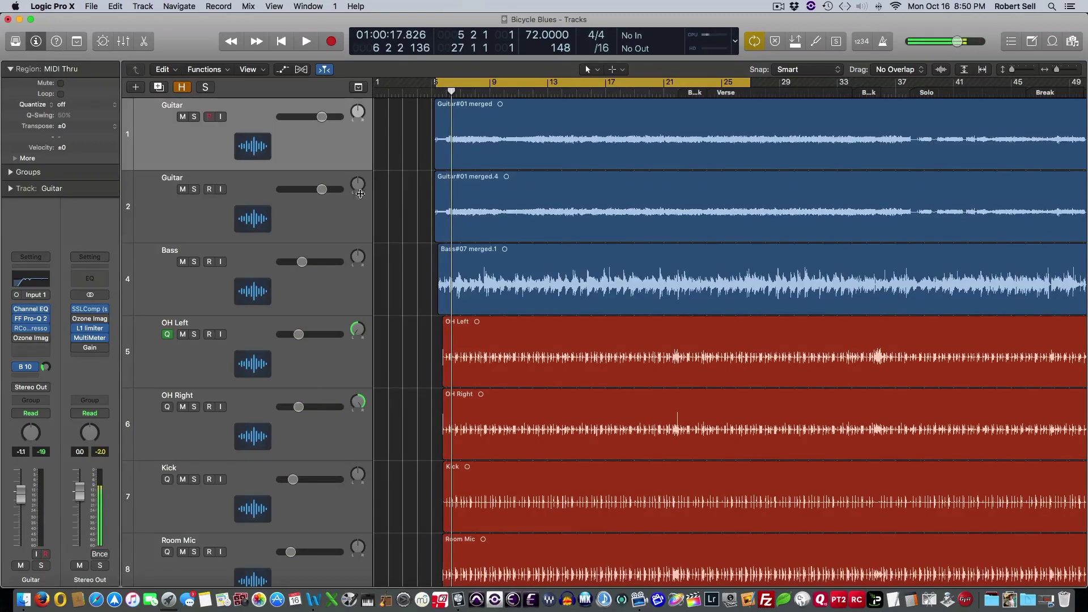
pyautogui.keyDown('shift'); pyautogui.click(294, 225); pyautogui.keyUp('shift')
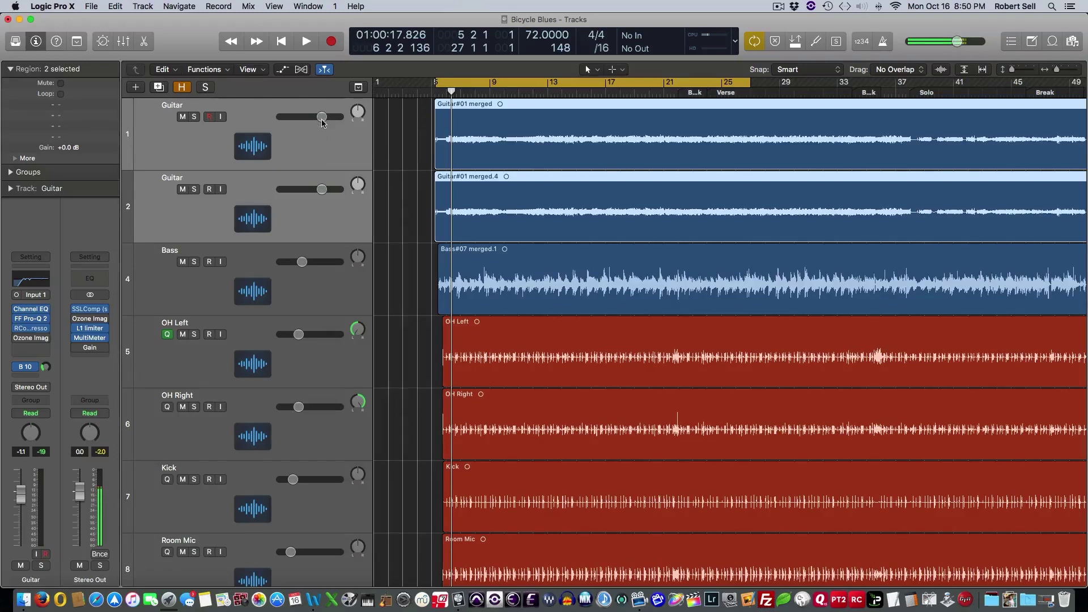
pyautogui.press('space')
pyautogui.moveTo(321, 117); pyautogui.dragTo(381, 239)
pyautogui.press('space')
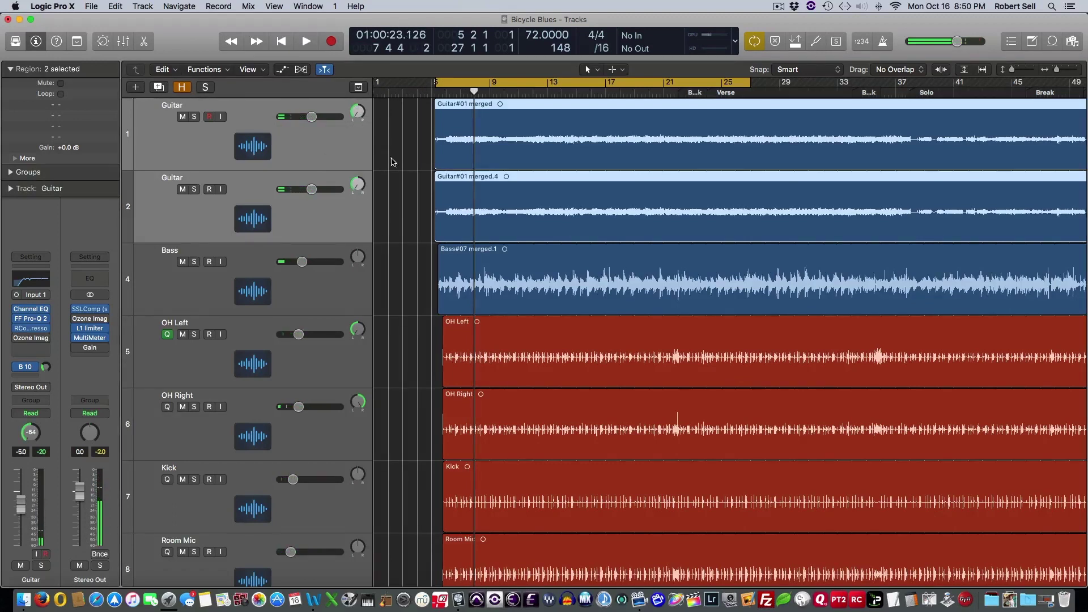
# Step: Select only the duplicate Guitar track and pan it fully right to +63
pyautogui.click(397, 212)
pyautogui.click(348, 225)
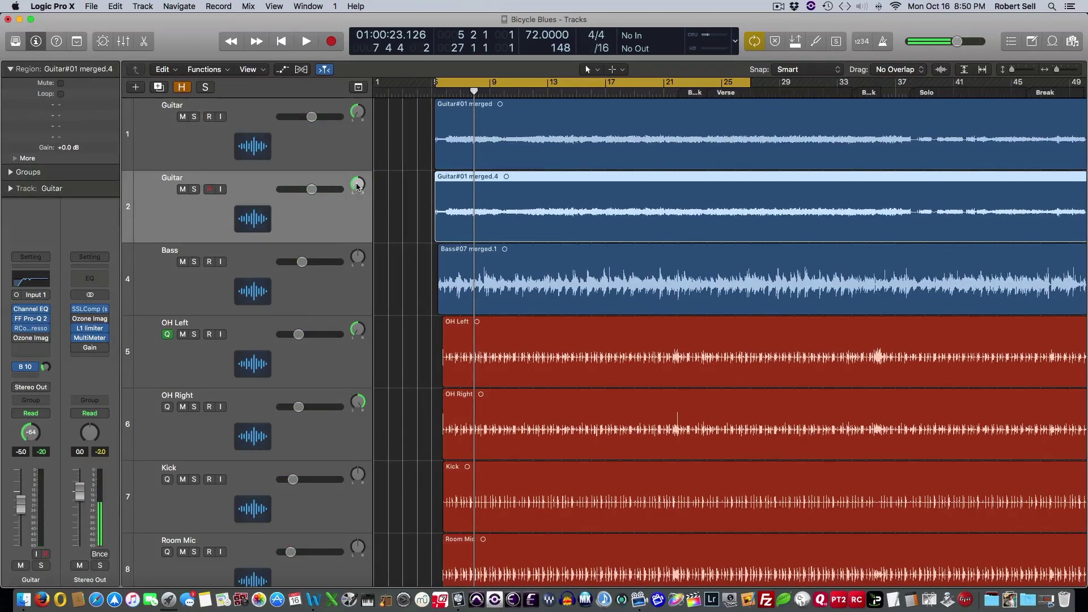
pyautogui.moveTo(357, 186); pyautogui.dragTo(358, 117)
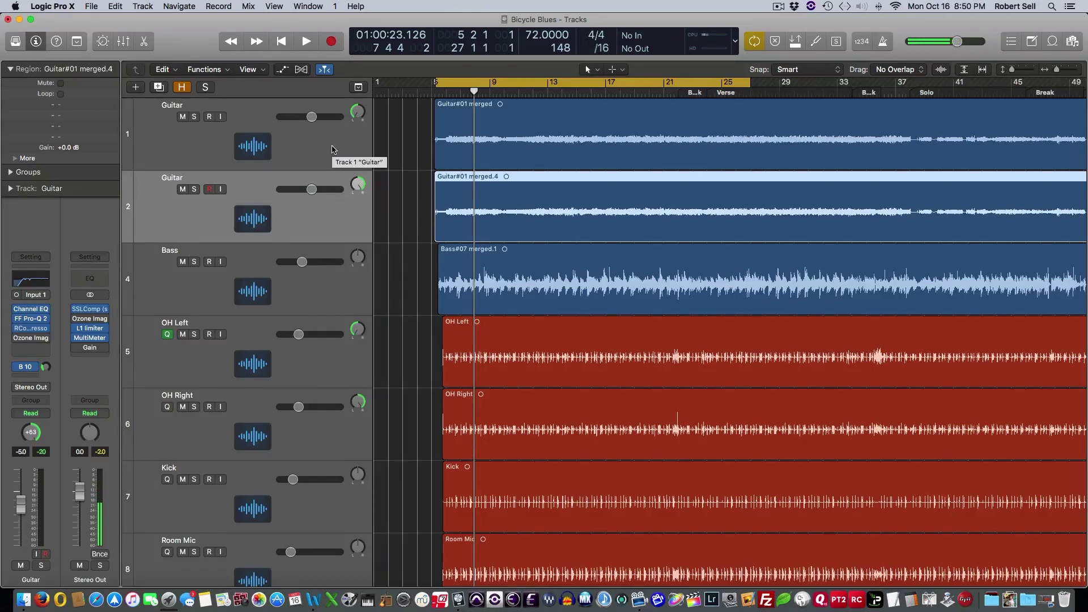
# Step: Raise the original Guitar track's volume slightly while playing back the mix
pyautogui.press('space')
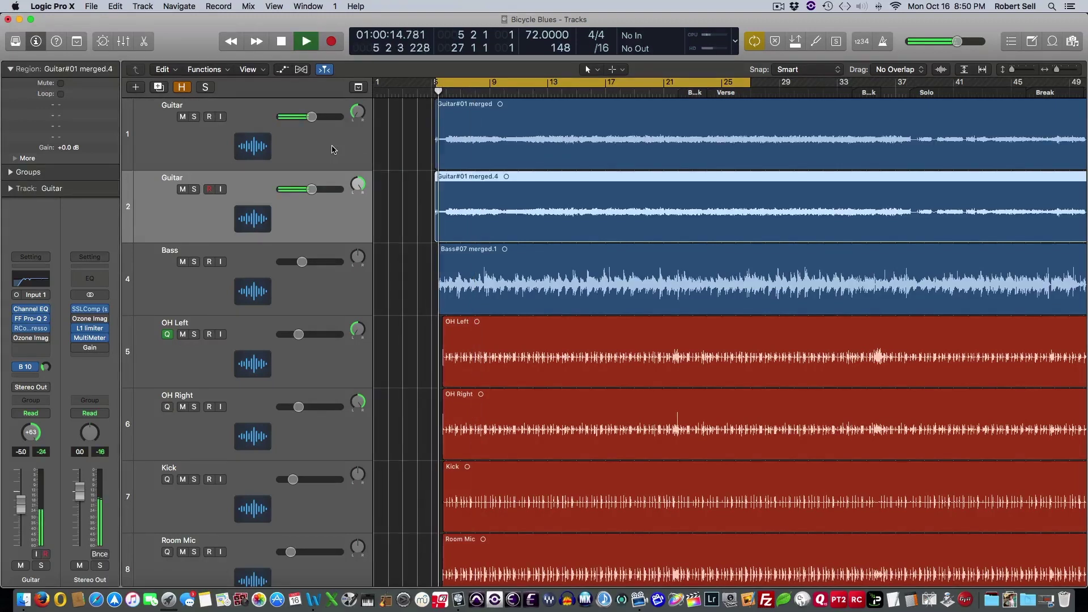
pyautogui.moveTo(311, 117); pyautogui.dragTo(316, 116)
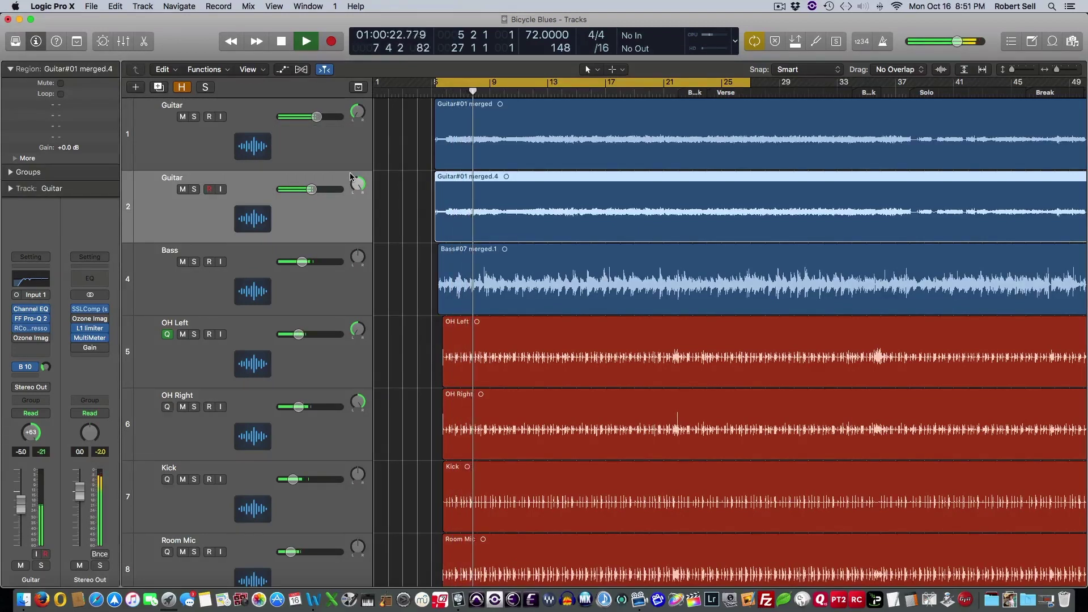
pyautogui.press('space')
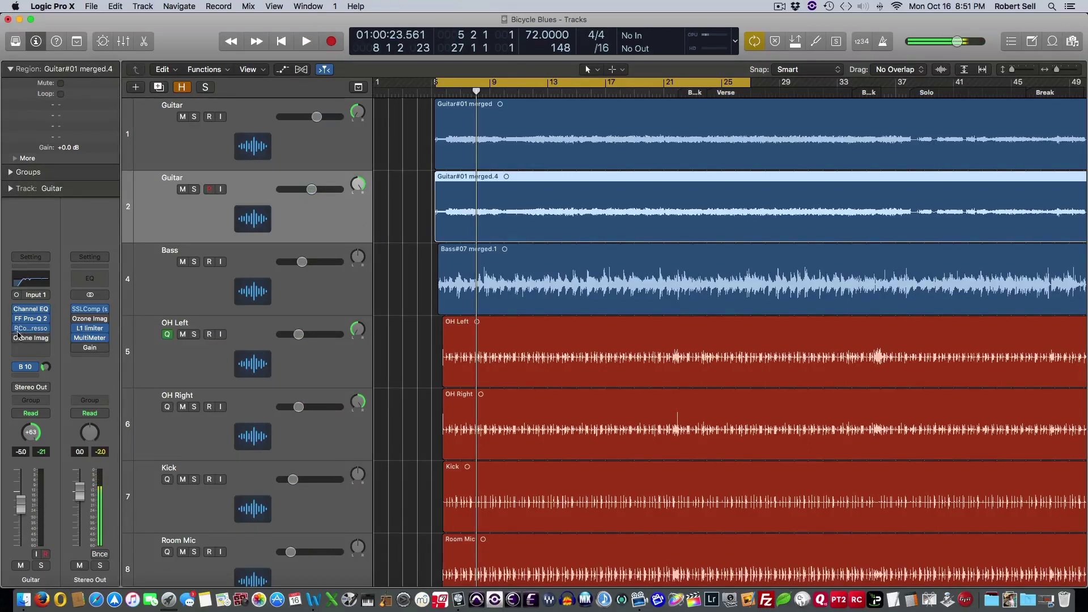
# Step: Set the fourth Channel EQ band on the duplicate Guitar track to 1240 Hz with a +12.5 dB boost
pyautogui.click(27, 311)
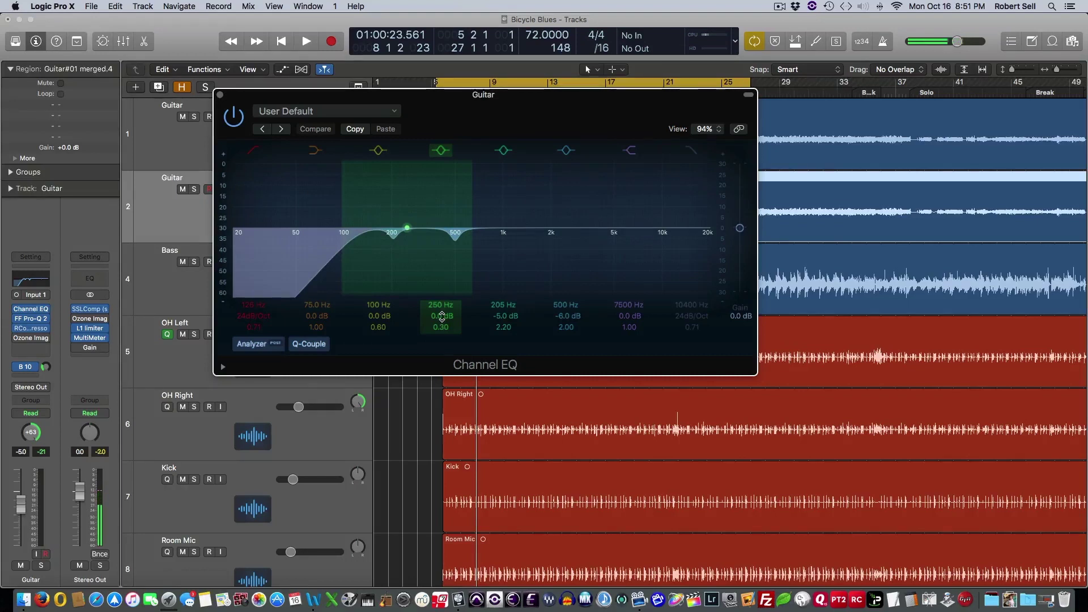
pyautogui.moveTo(442, 317); pyautogui.dragTo(441, 289)
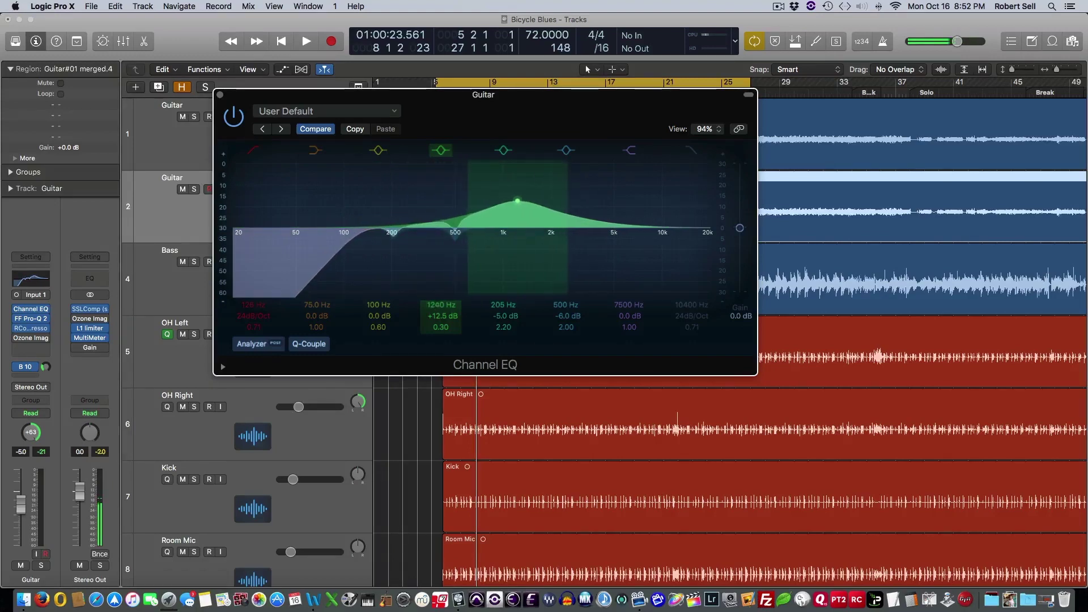
pyautogui.press('super+w')
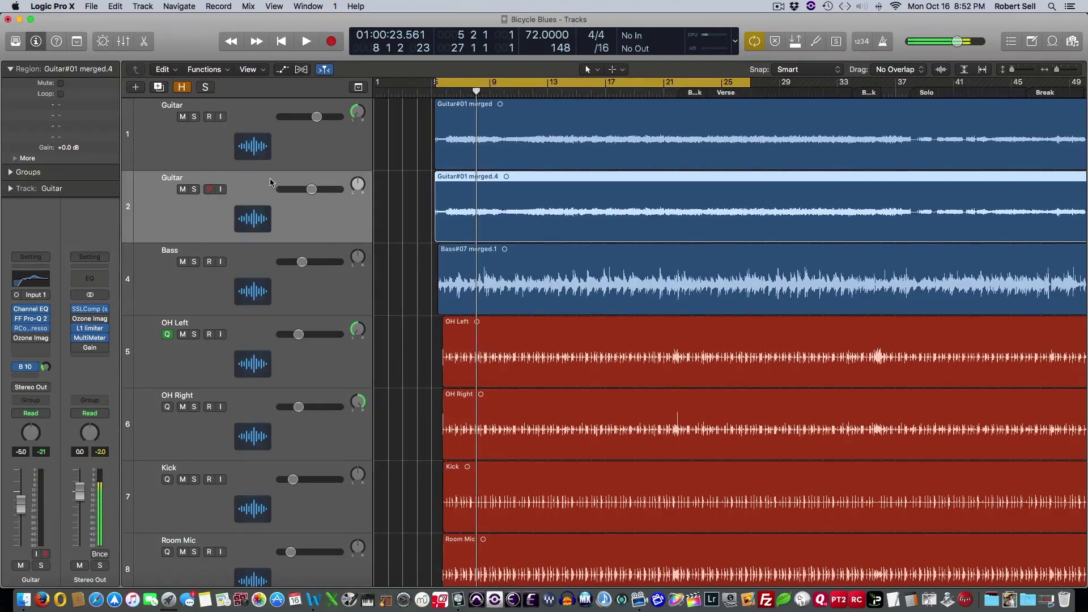
# Step: Solo the duplicate Guitar track and, during playback, set its fourth EQ band to 1800 Hz, +15.0 dB and Q 0.64
pyautogui.click(193, 189)
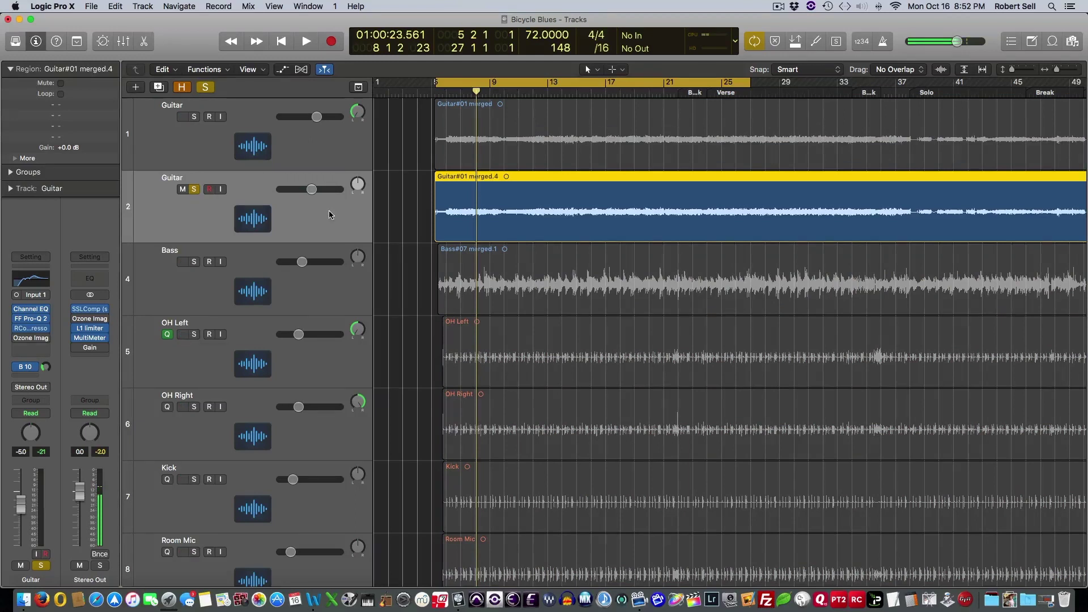
pyautogui.click(32, 309)
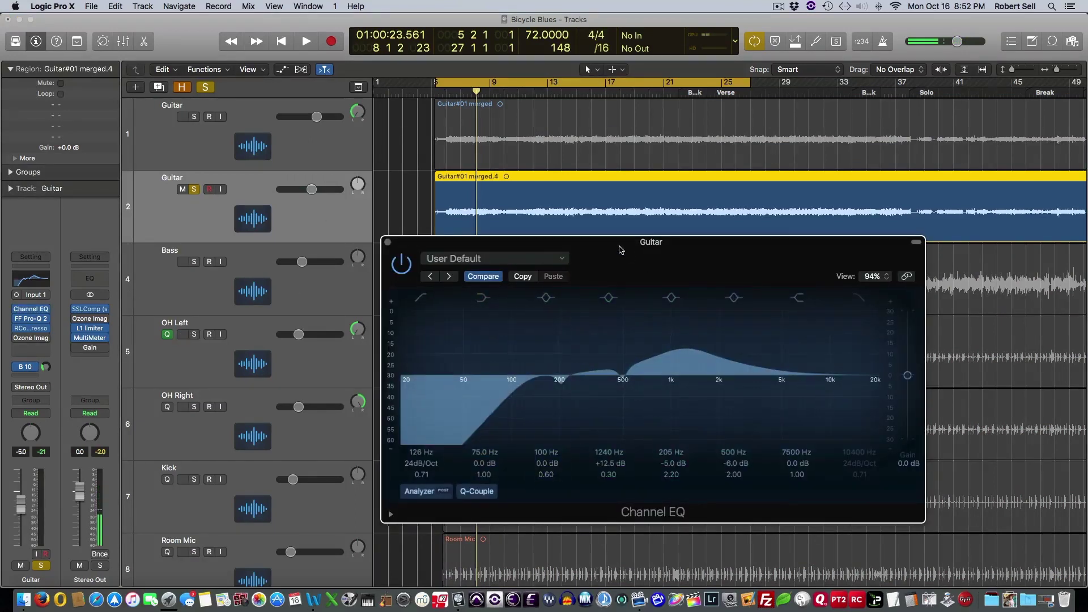
pyautogui.moveTo(619, 244); pyautogui.dragTo(515, 172)
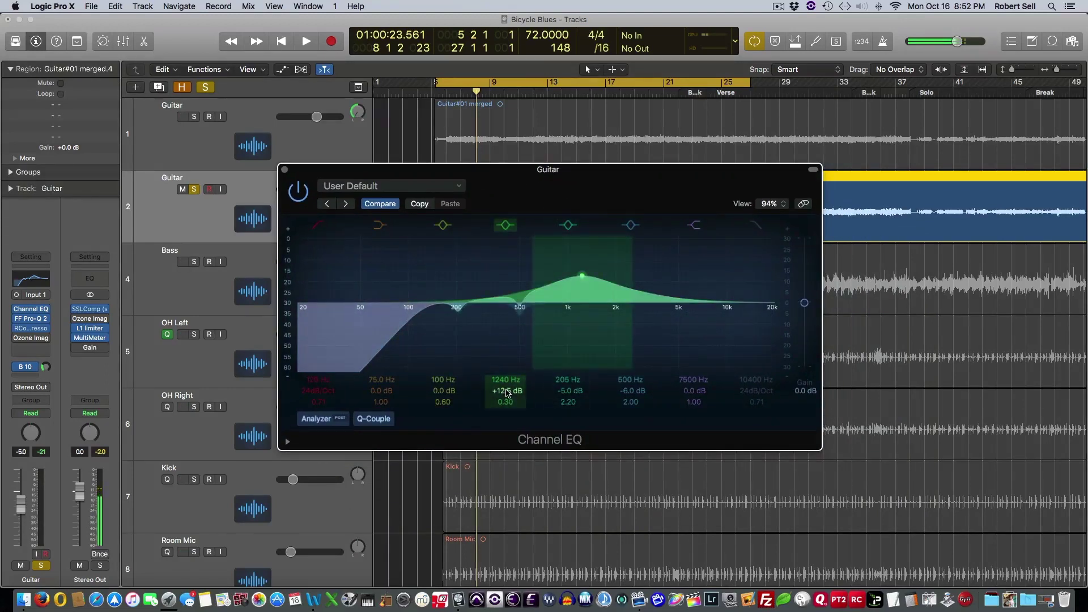
pyautogui.press('space')
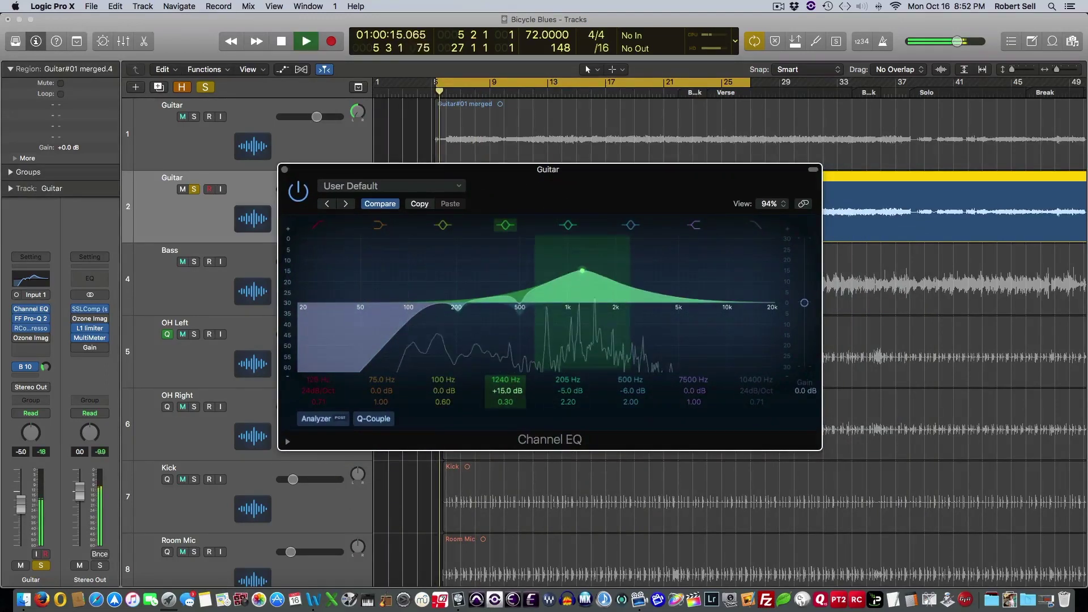
pyautogui.moveTo(508, 392); pyautogui.dragTo(507, 419)
pyautogui.press('super+z')
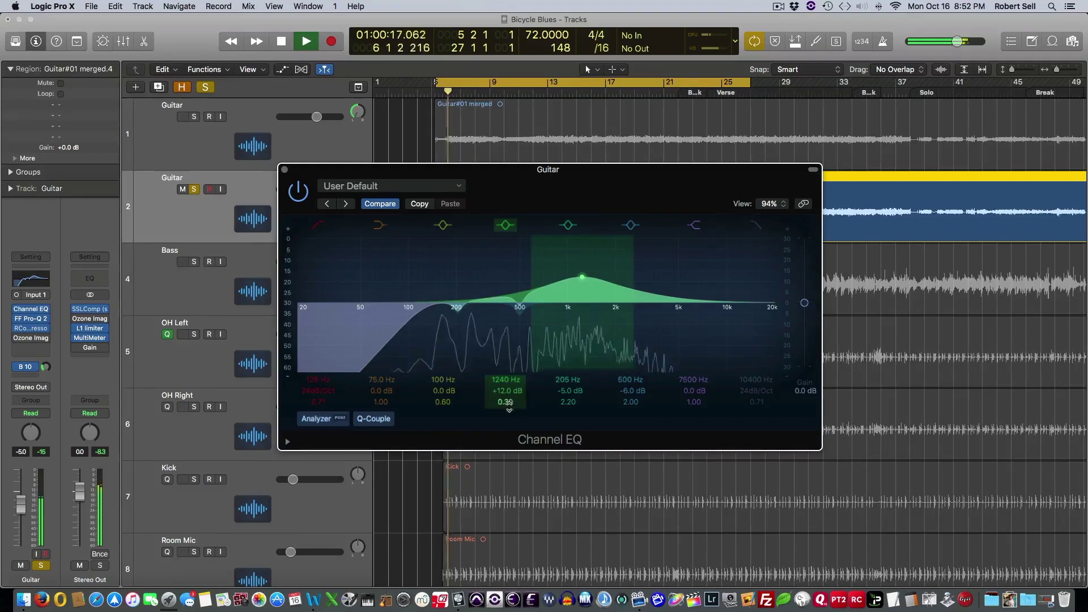
pyautogui.moveTo(505, 401)
pyautogui.mouseDown()
pyautogui.moveTo(505, 367)
pyautogui.moveTo(505, 385)
pyautogui.mouseUp()
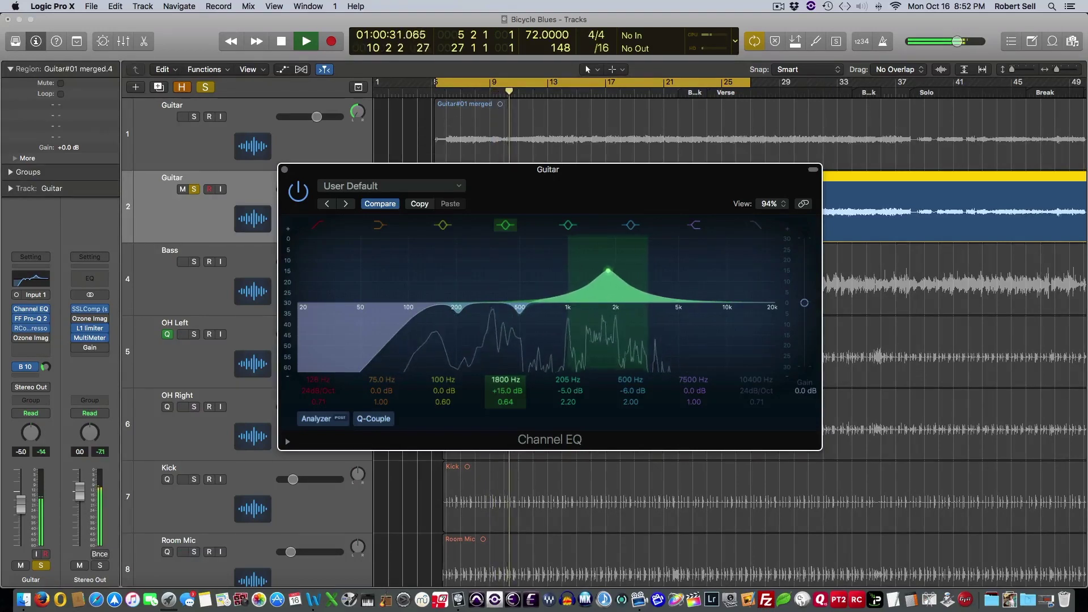
# Step: Reduce the 1800 Hz band's boost to +6.5 dB while auditioning the soloed guitar
pyautogui.press('space')
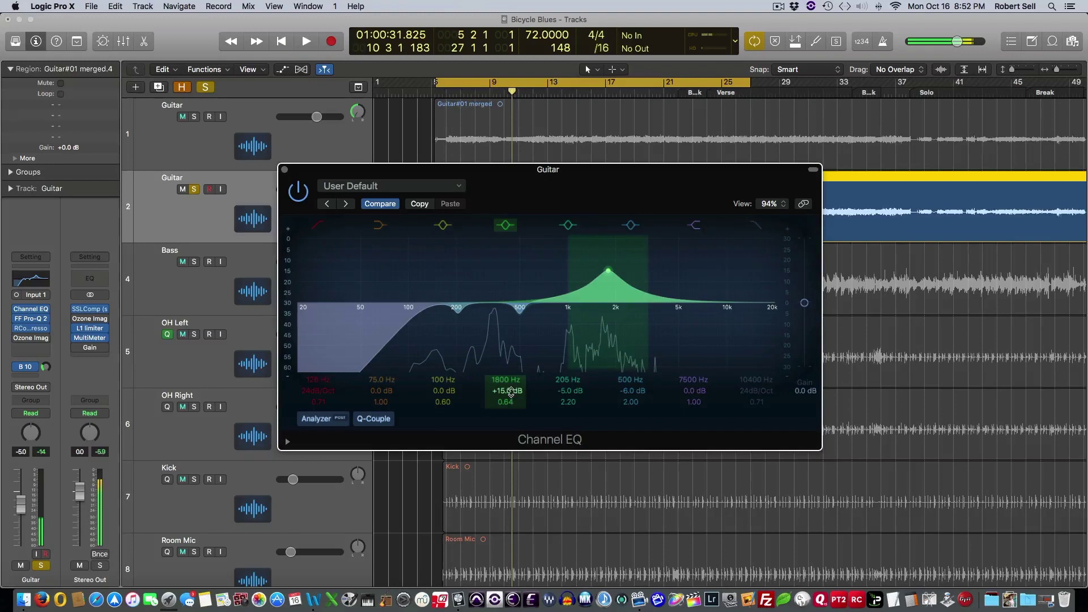
pyautogui.moveTo(511, 391); pyautogui.dragTo(510, 399)
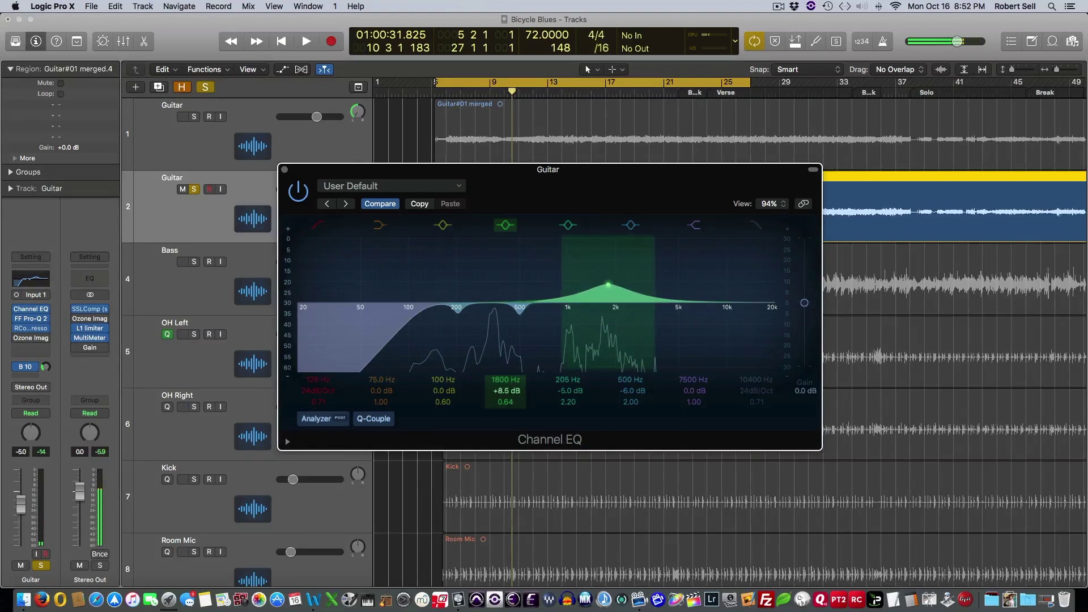
pyautogui.press('space')
pyautogui.moveTo(511, 391); pyautogui.dragTo(510, 386)
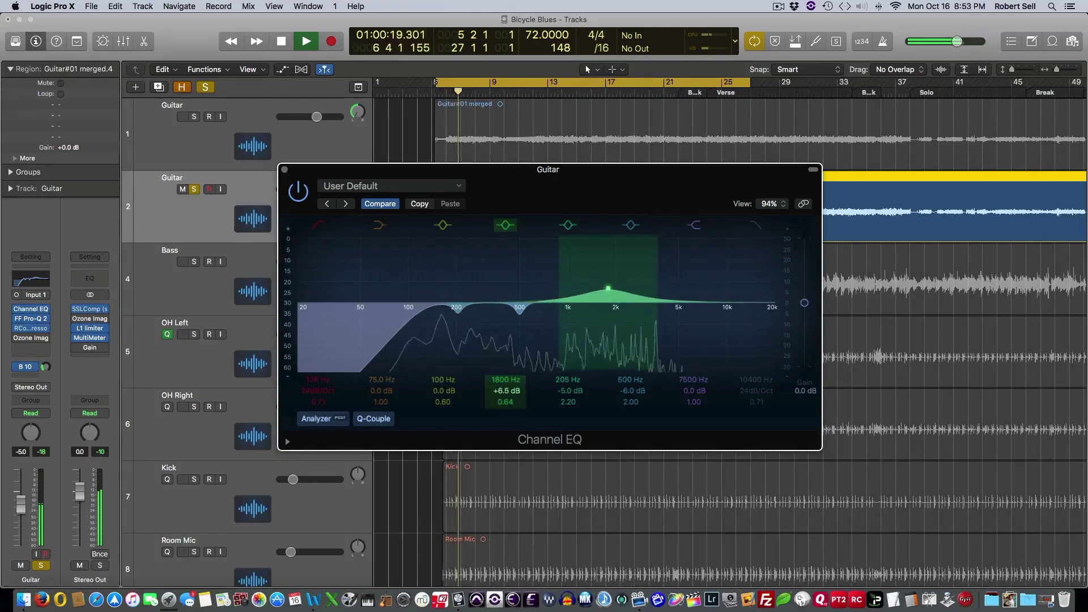
pyautogui.press('space')
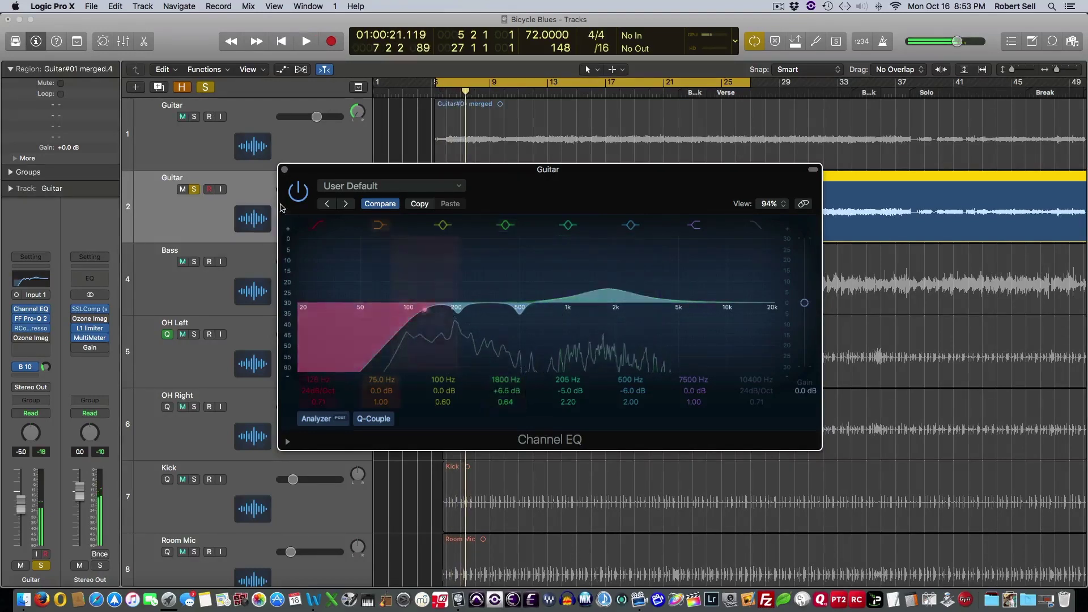
# Step: Close the EQ, unsolo the duplicate Guitar track, pan it fully right to +63 and play the mix
pyautogui.click(284, 170)
pyautogui.click(193, 190)
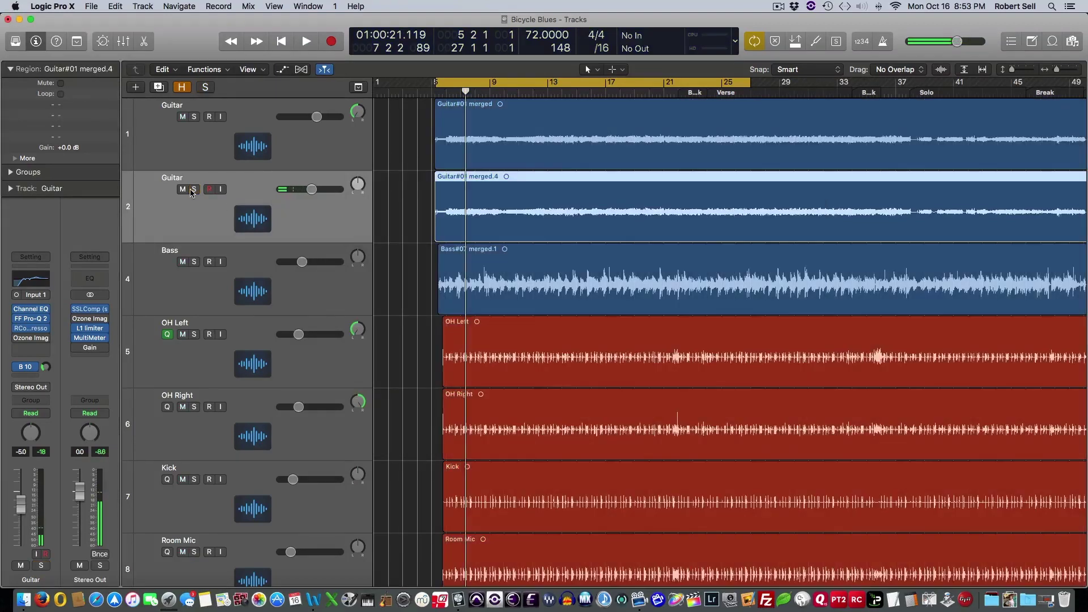
pyautogui.moveTo(358, 184); pyautogui.dragTo(422, 199)
pyautogui.press('space')
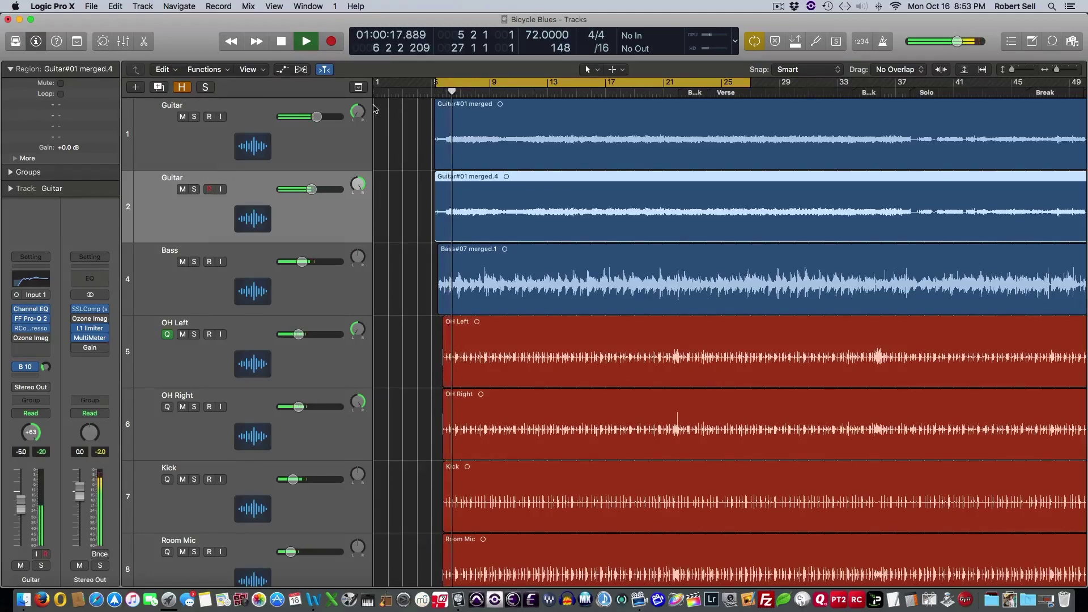
# Step: Solo both Guitar tracks and stop playback
pyautogui.click(194, 189)
pyautogui.press('space')
pyautogui.click(194, 115)
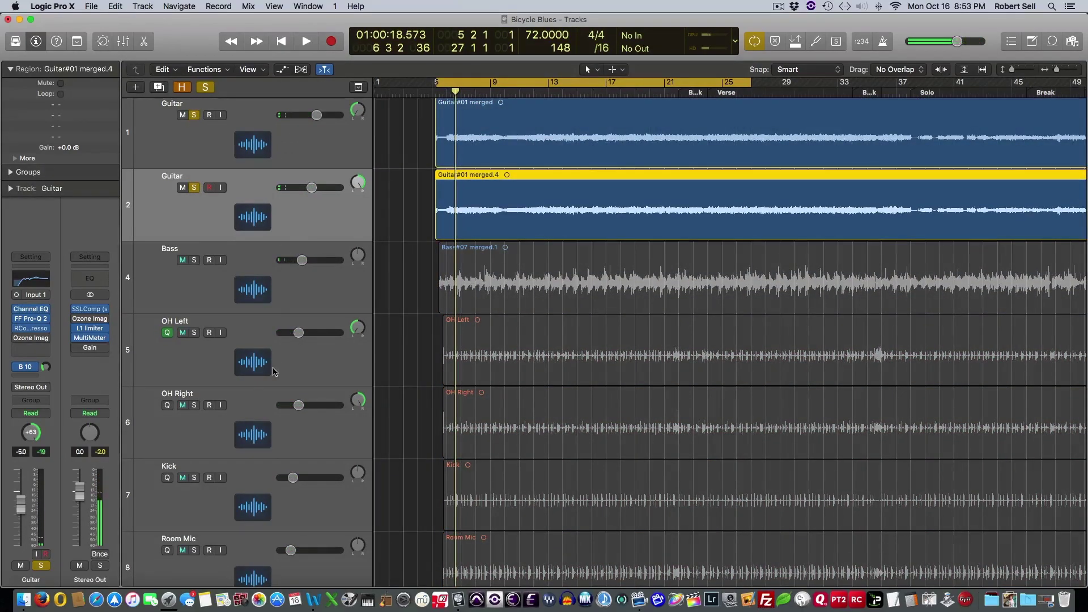
# Step: Check the two guitars' level and stereo correlation in the Stereo Out MultiMeter during playback
pyautogui.moveTo(99, 320)
pyautogui.click(91, 340)
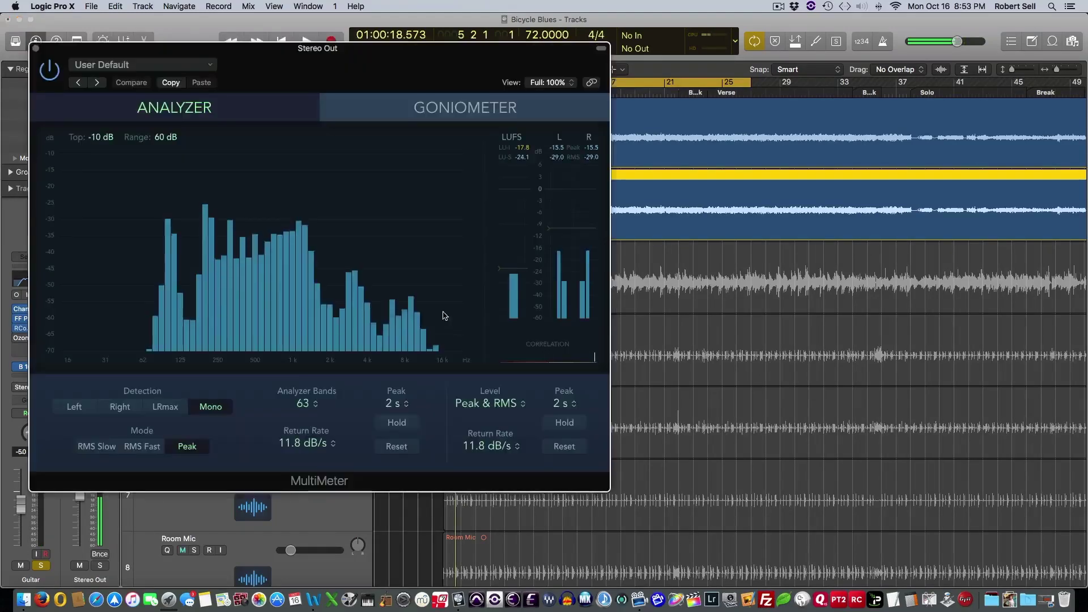
pyautogui.moveTo(358, 50); pyautogui.dragTo(546, 61)
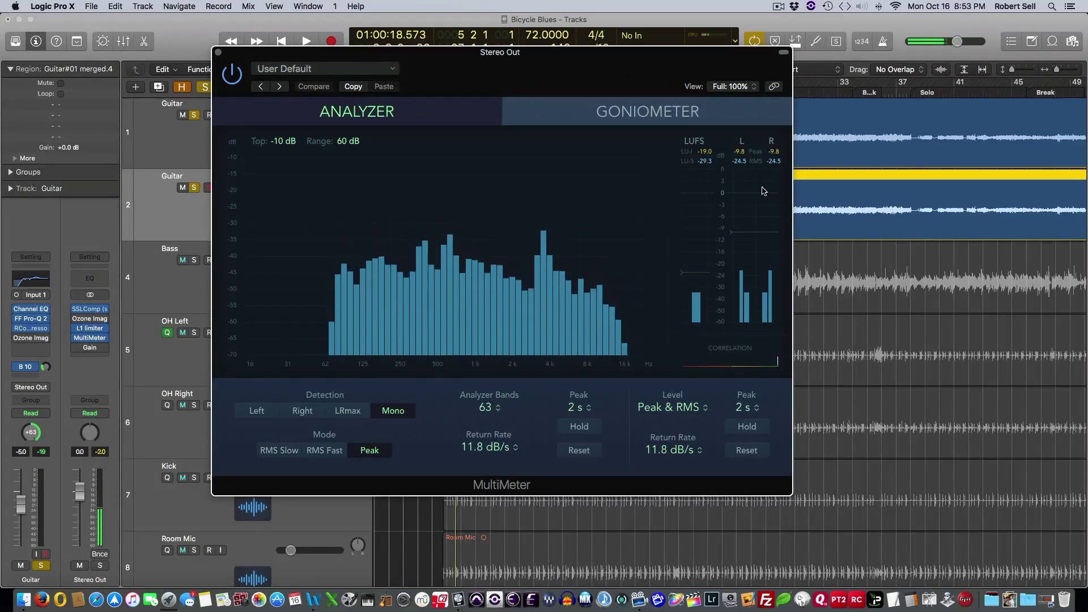
pyautogui.press('space')
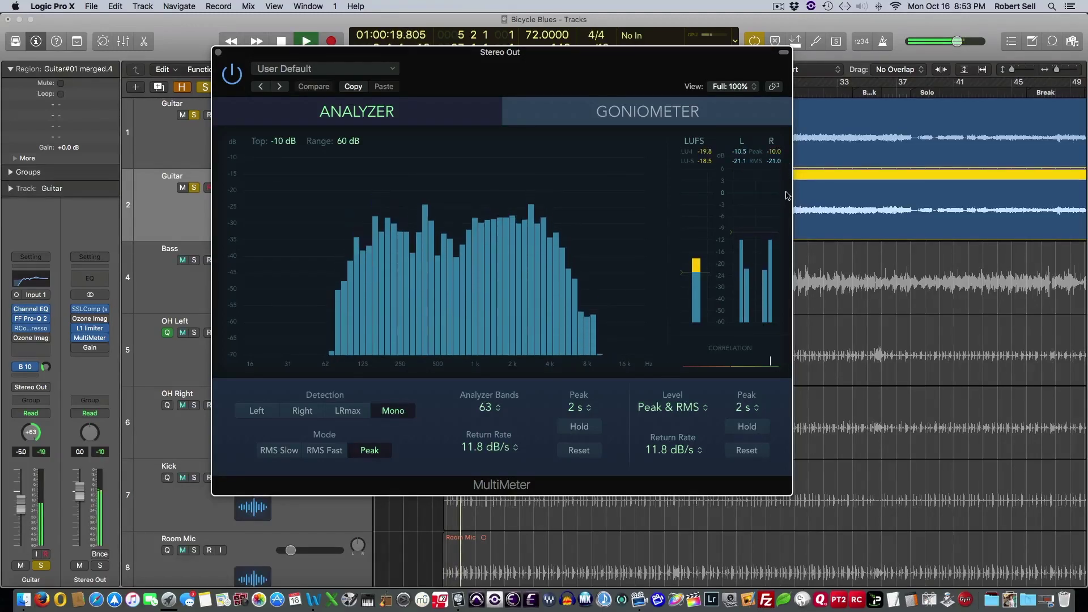
pyautogui.press('space')
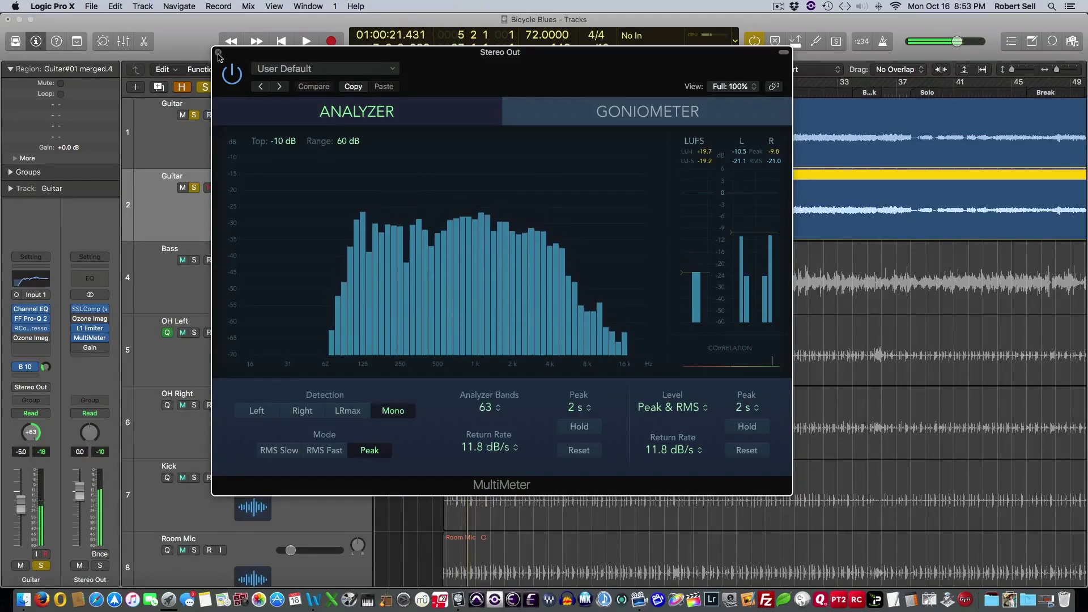
pyautogui.click(218, 52)
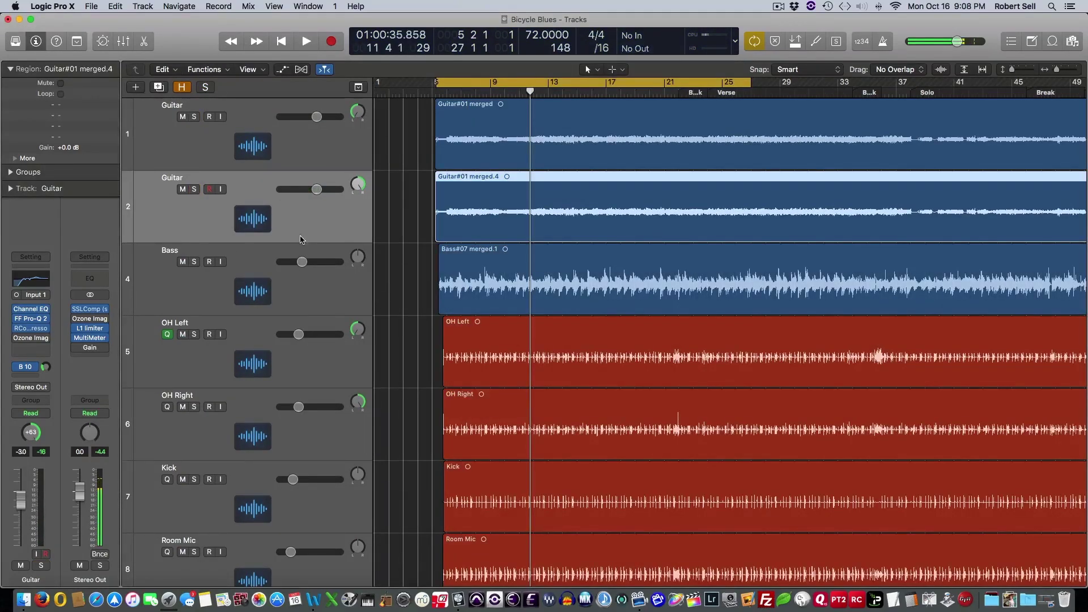
# Step: Insert a Tape Delay before the Ozone Imager on the duplicate Guitar track and turn off its tempo sync
pyautogui.click(31, 338)
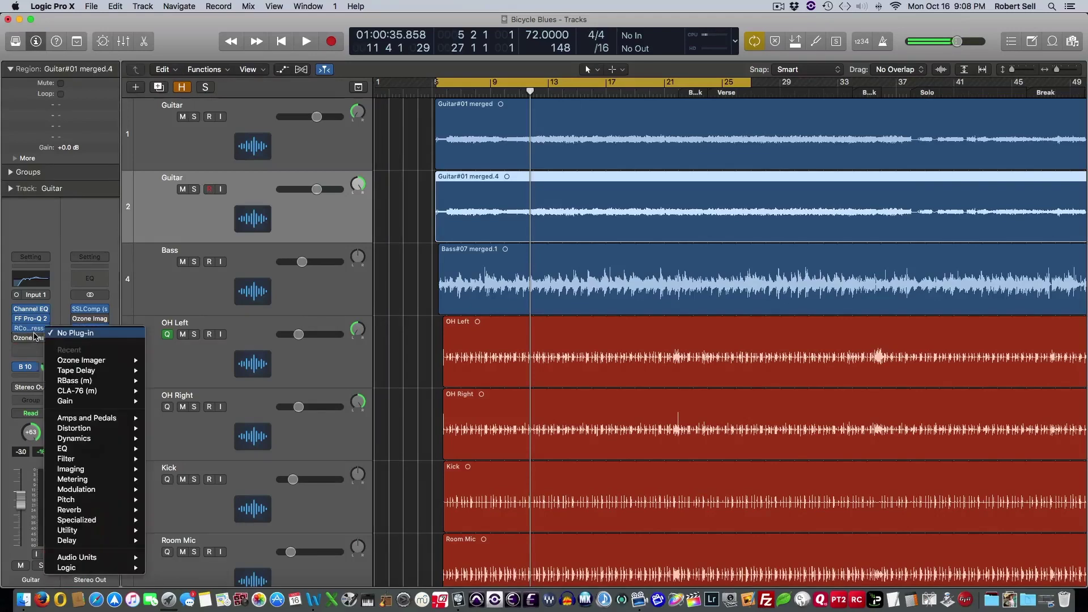
pyautogui.click(113, 368)
pyautogui.click(66, 146)
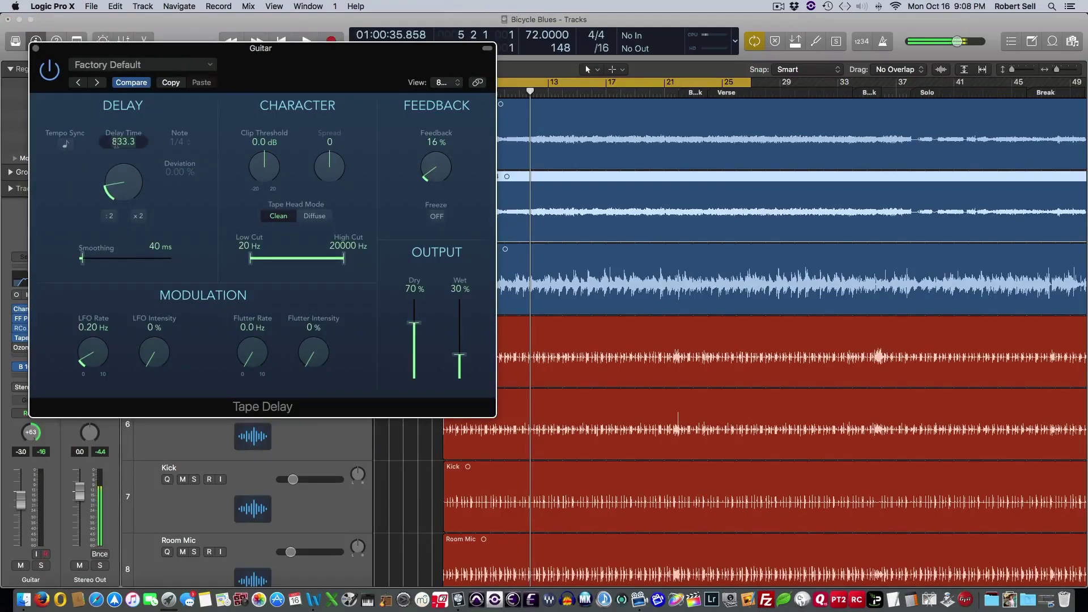
# Step: Set the Tape Delay to 20 ms in Diffuse mode with 0% feedback, 0% dry and 100% wet output
pyautogui.write('20')
pyautogui.press('Return')
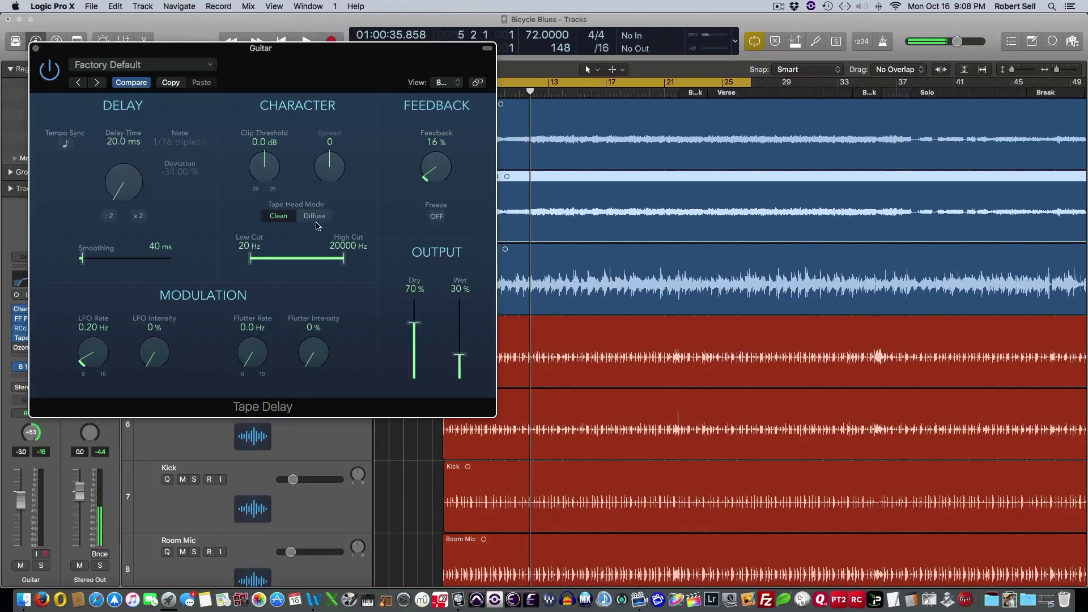
pyautogui.click(315, 216)
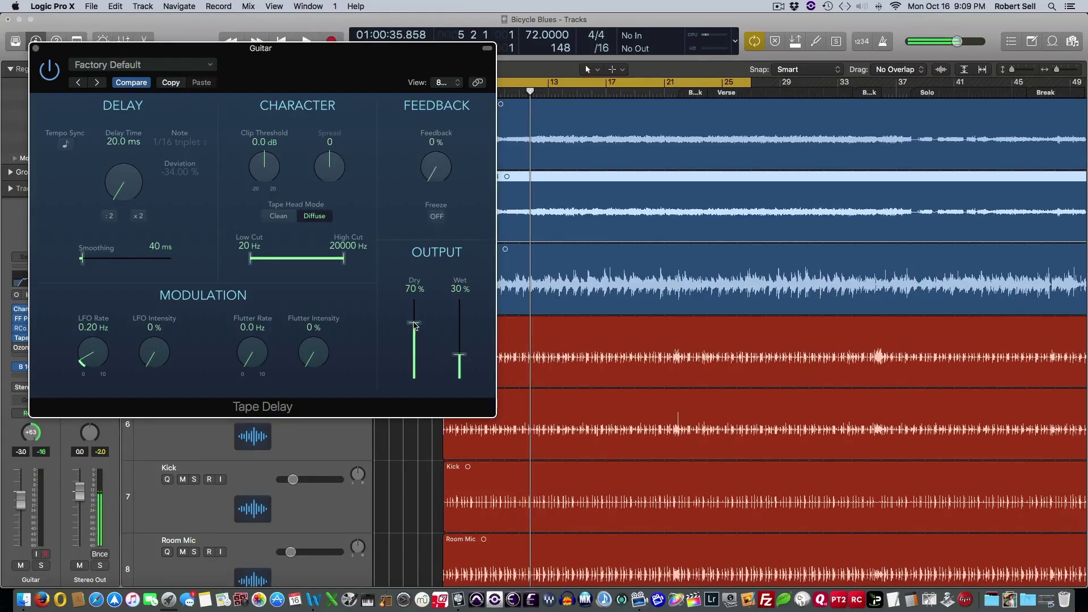
pyautogui.moveTo(415, 324); pyautogui.dragTo(415, 438)
pyautogui.moveTo(461, 358); pyautogui.dragTo(456, 252)
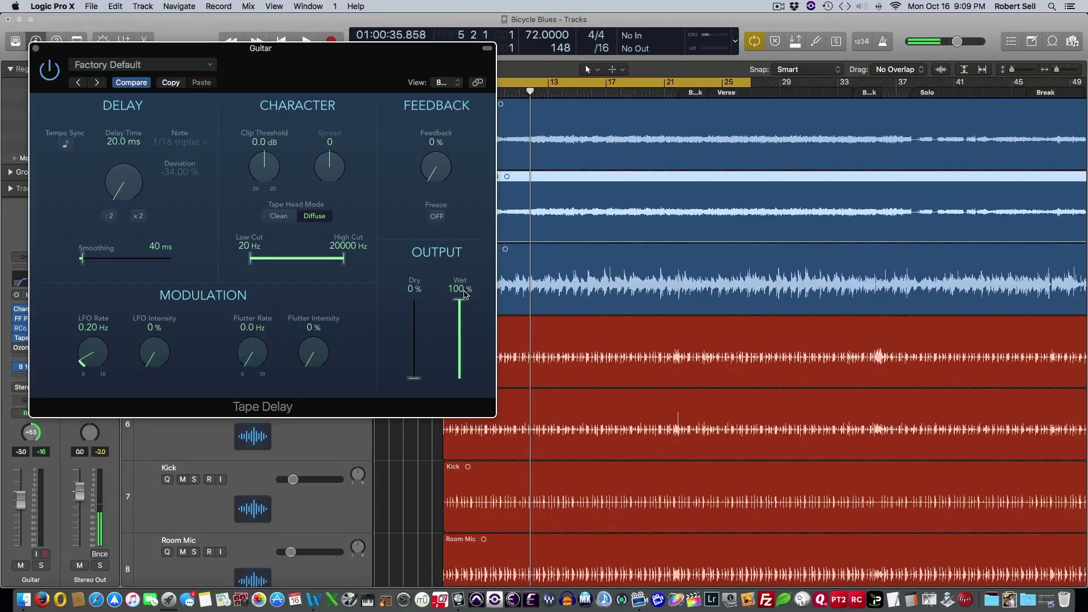
# Step: Move the Tape Delay window off the track headers, solo both Guitar tracks and play them
pyautogui.moveTo(289, 59); pyautogui.dragTo(765, 101)
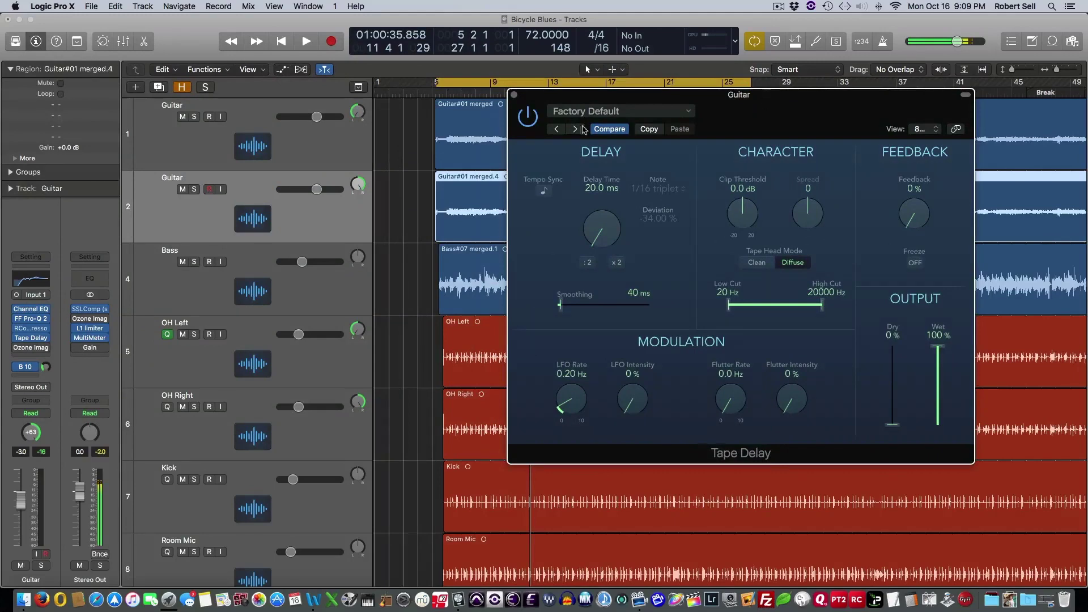
pyautogui.click(194, 116)
pyautogui.click(195, 190)
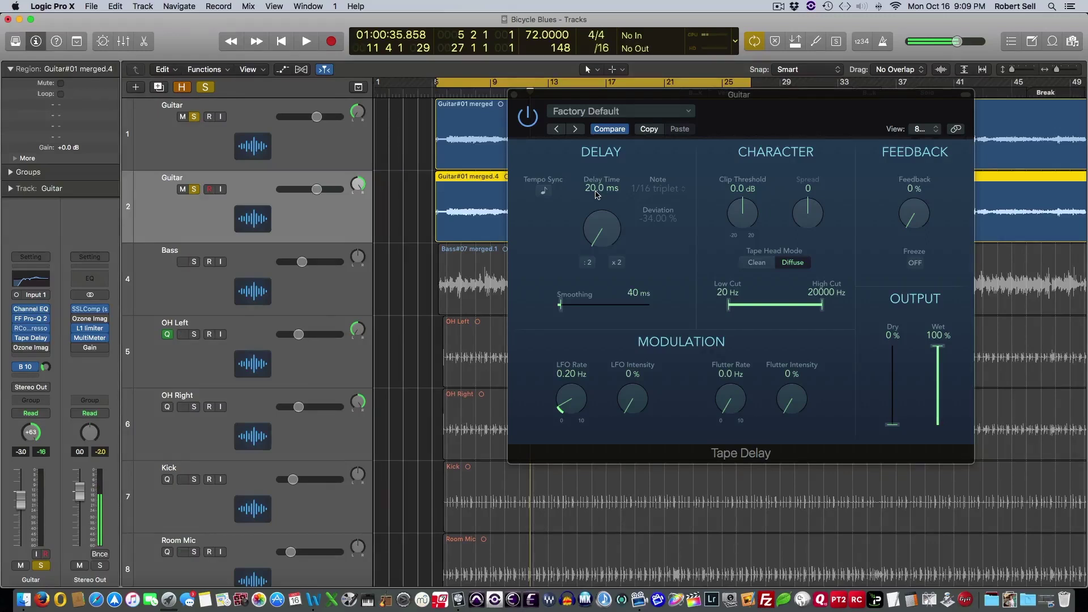
pyautogui.press('space')
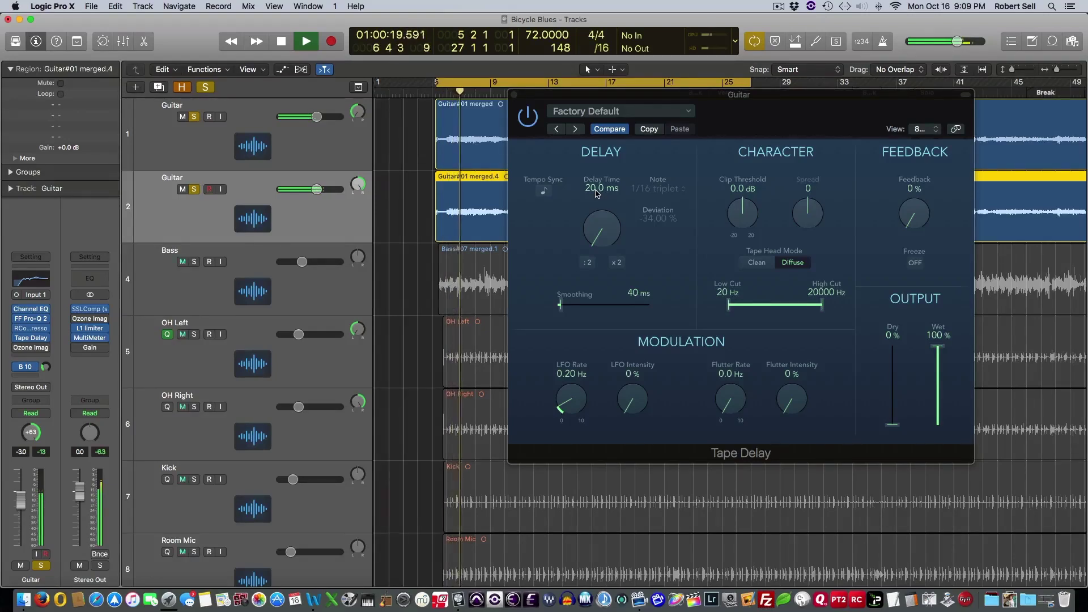
# Step: Set the Tape Delay's delay time to 30 ms and compare the guitars with the delay active and bypassed
pyautogui.moveTo(597, 194); pyautogui.dragTo(596, 189)
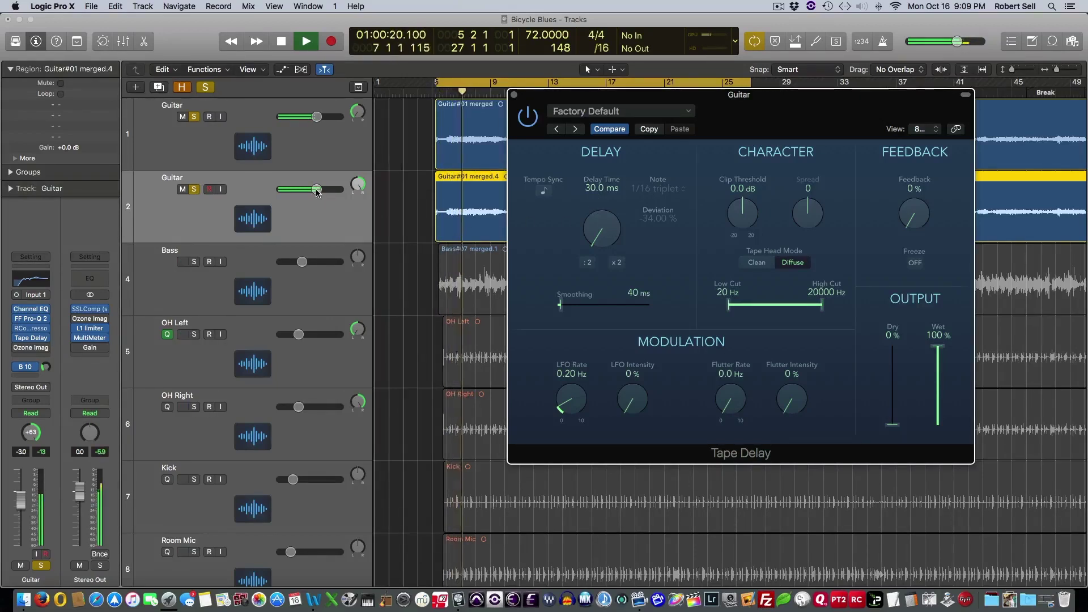
pyautogui.click(316, 117)
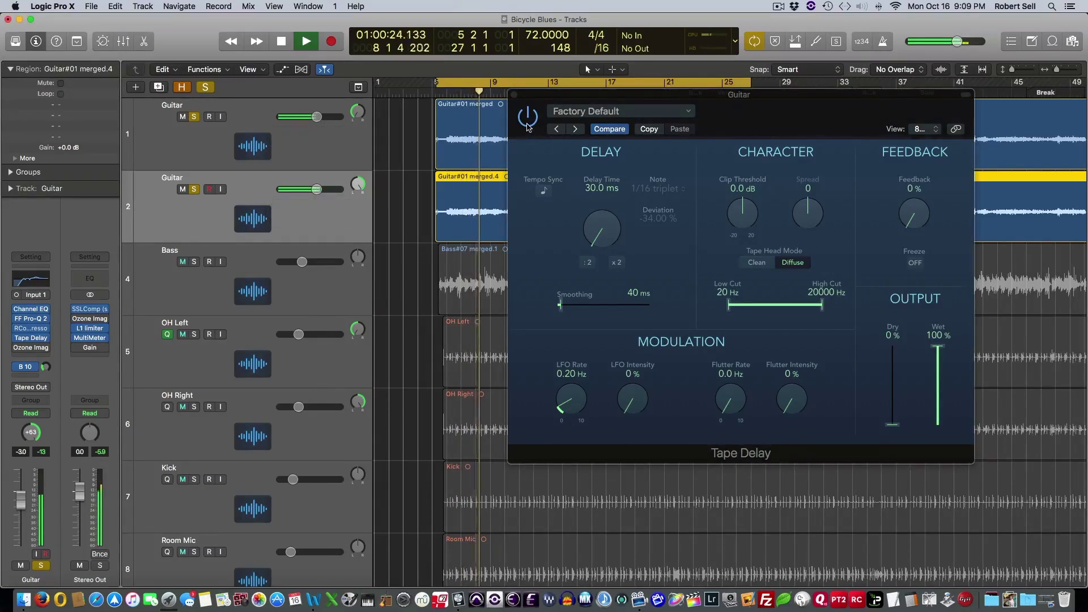
pyautogui.click(577, 193)
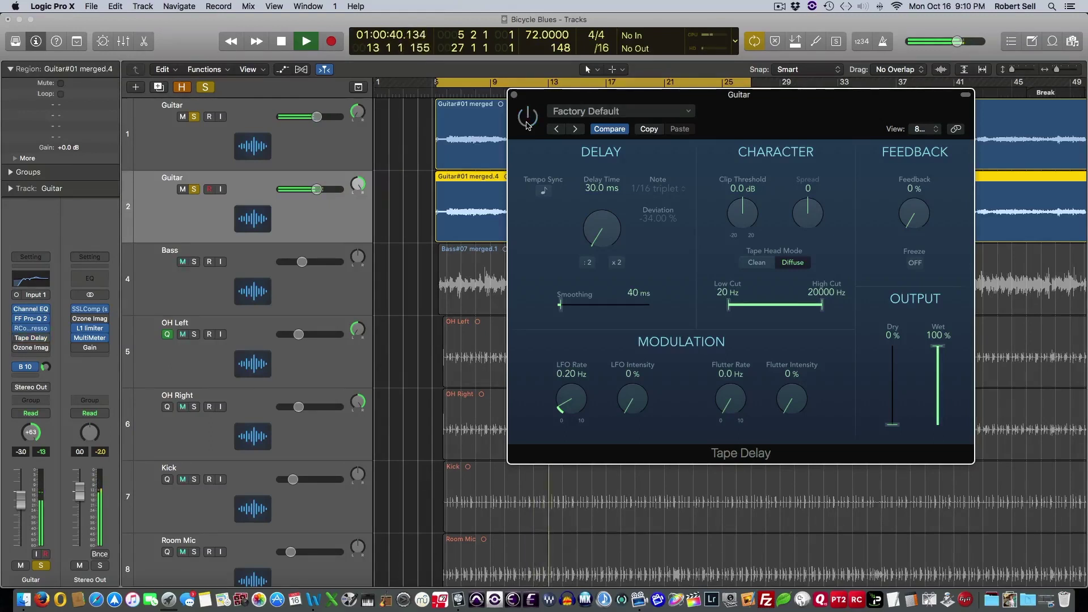
# Step: Set the Tape Delay's delay time to 40 ms and listen to the soloed guitars
pyautogui.moveTo(750, 100); pyautogui.dragTo(677, 116)
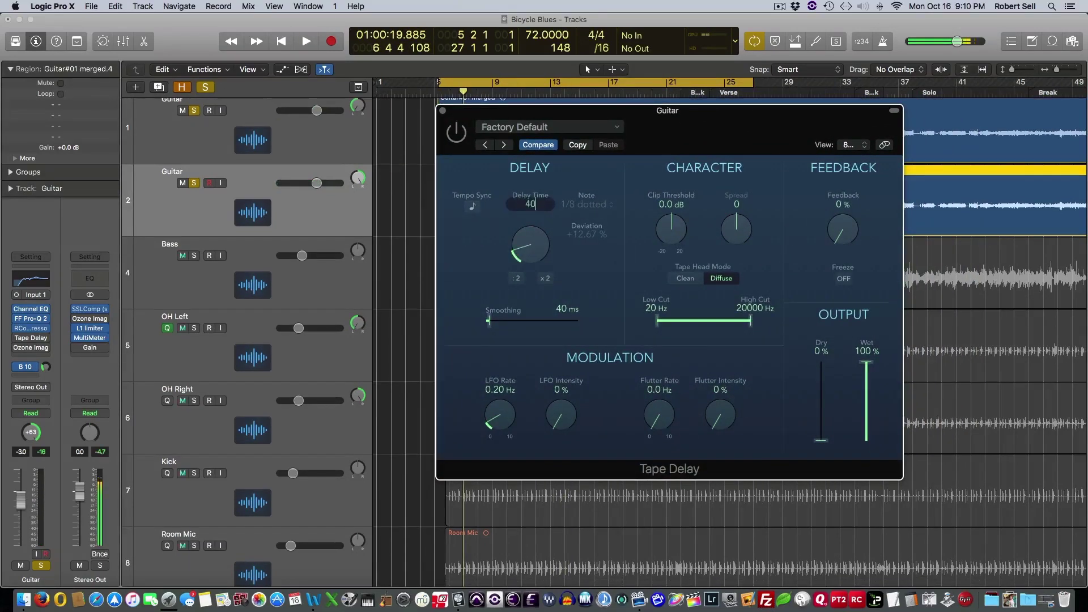
pyautogui.press('Return')
pyautogui.press('space')
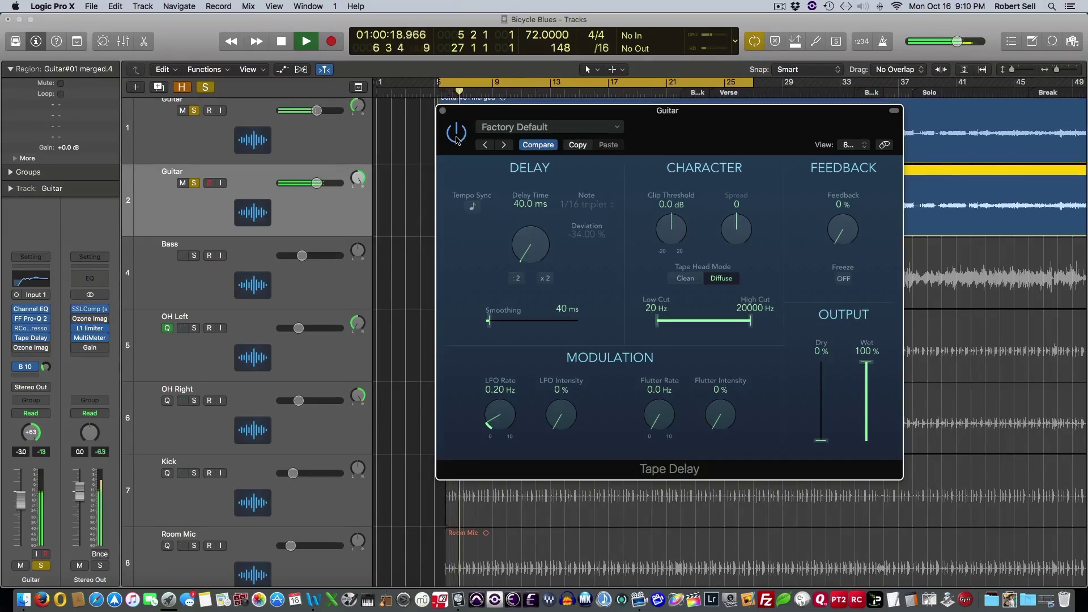
pyautogui.press('space')
# Step: Set the Tape Delay's delay time to 35 ms and compare the soloed guitars with the delay active and bypassed
pyautogui.moveTo(530, 204); pyautogui.dragTo(532, 205)
pyautogui.write('35')
pyautogui.press('Return')
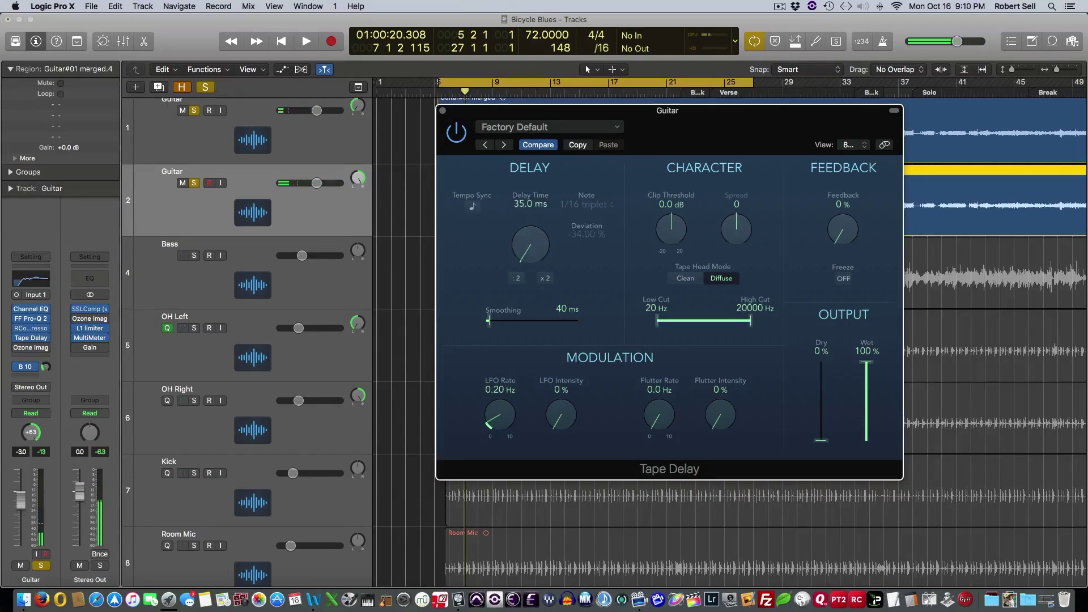
pyautogui.press('space')
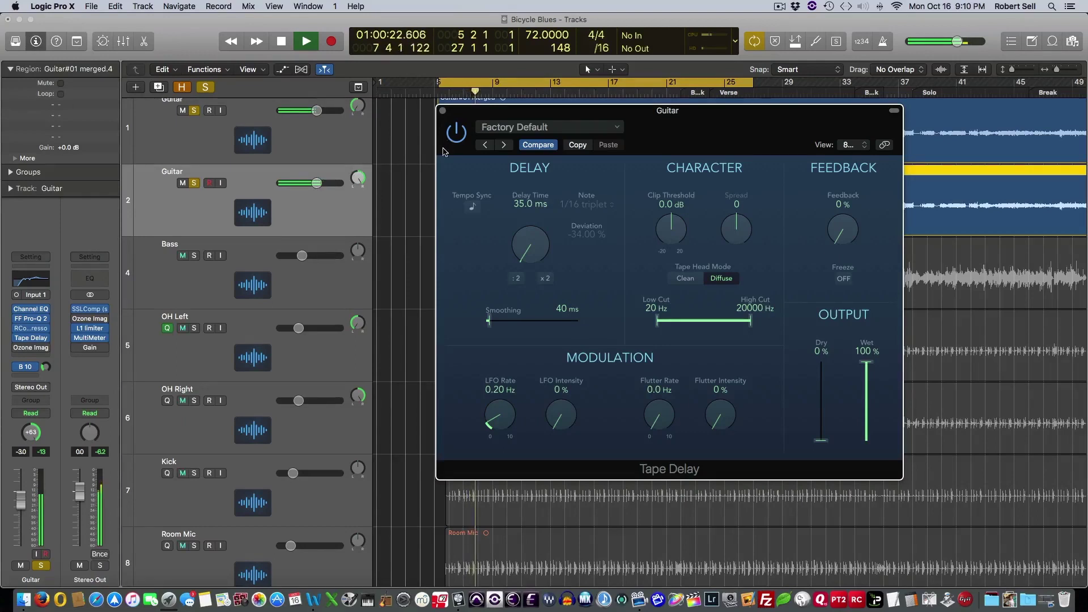
pyautogui.press('space')
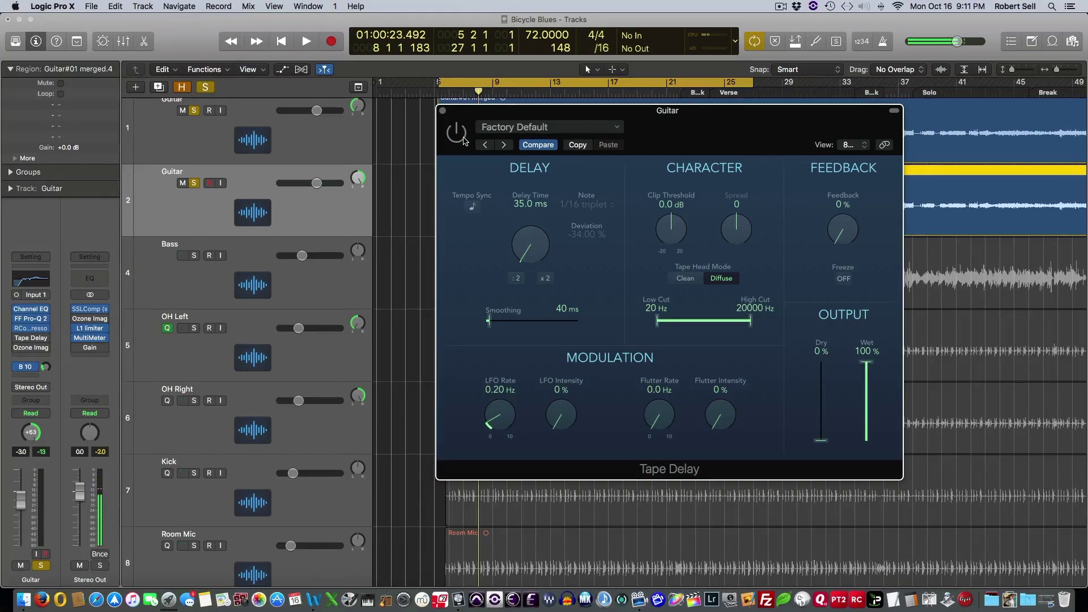
pyautogui.press('space')
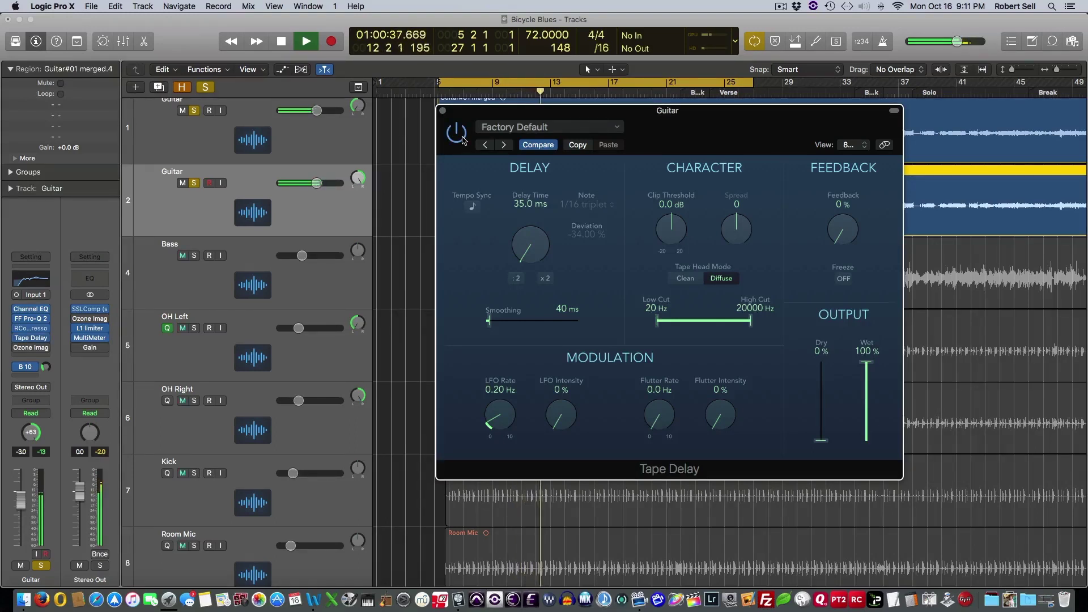
pyautogui.press('space')
# Step: Unsolo both Guitar tracks and play the full mix
pyautogui.click(194, 111)
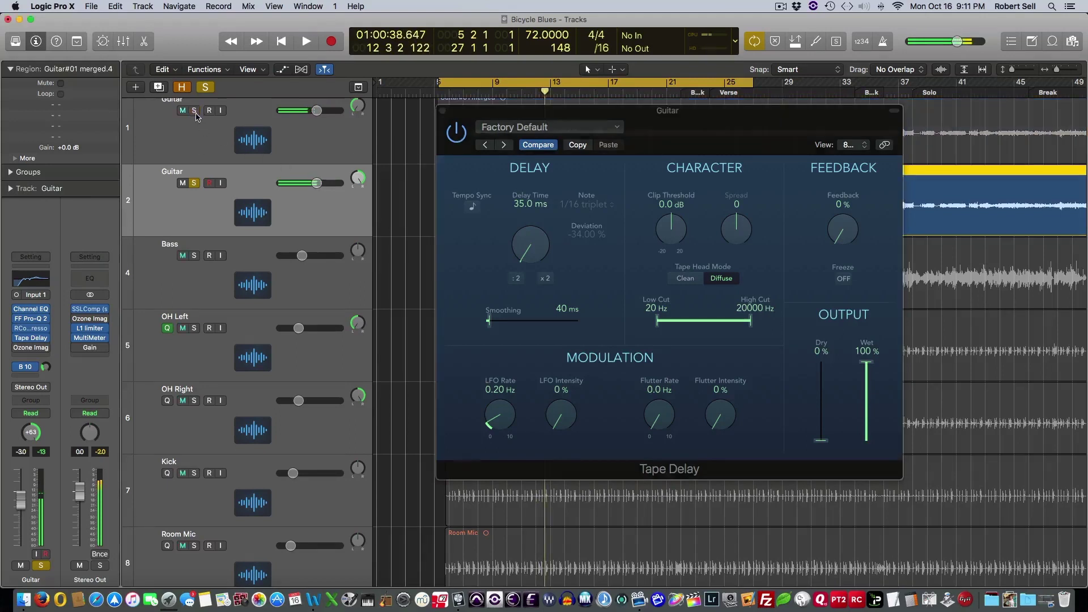
pyautogui.click(194, 183)
pyautogui.press('space')
# Step: Compare the full mix with the Tape Delay bypassed and active, and stop playback
pyautogui.click(459, 138)
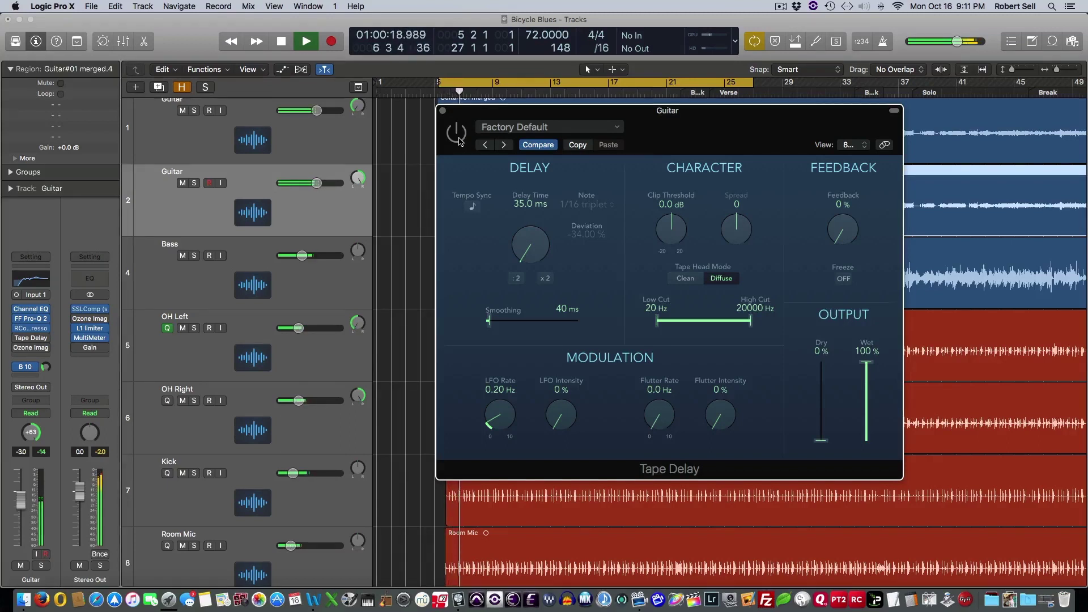
pyautogui.click(458, 136)
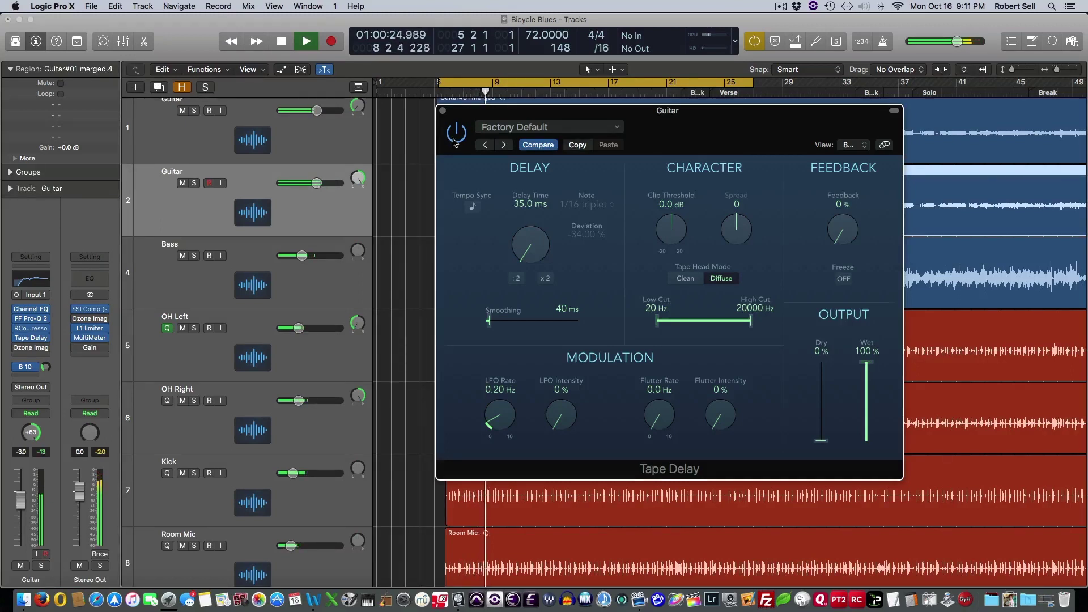
pyautogui.click(455, 138)
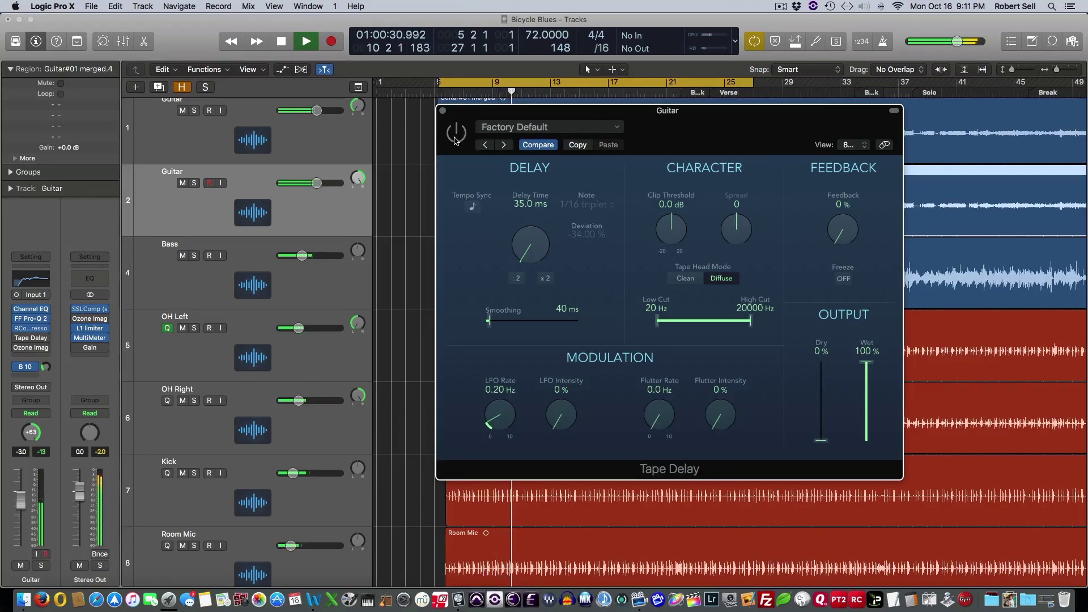
pyautogui.click(455, 139)
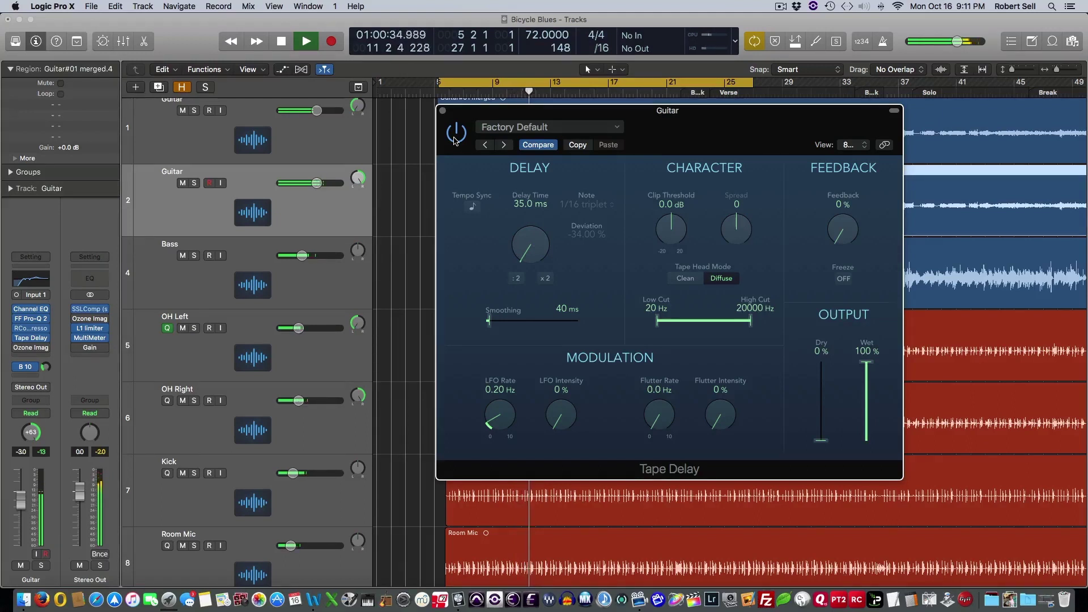
pyautogui.press('space')
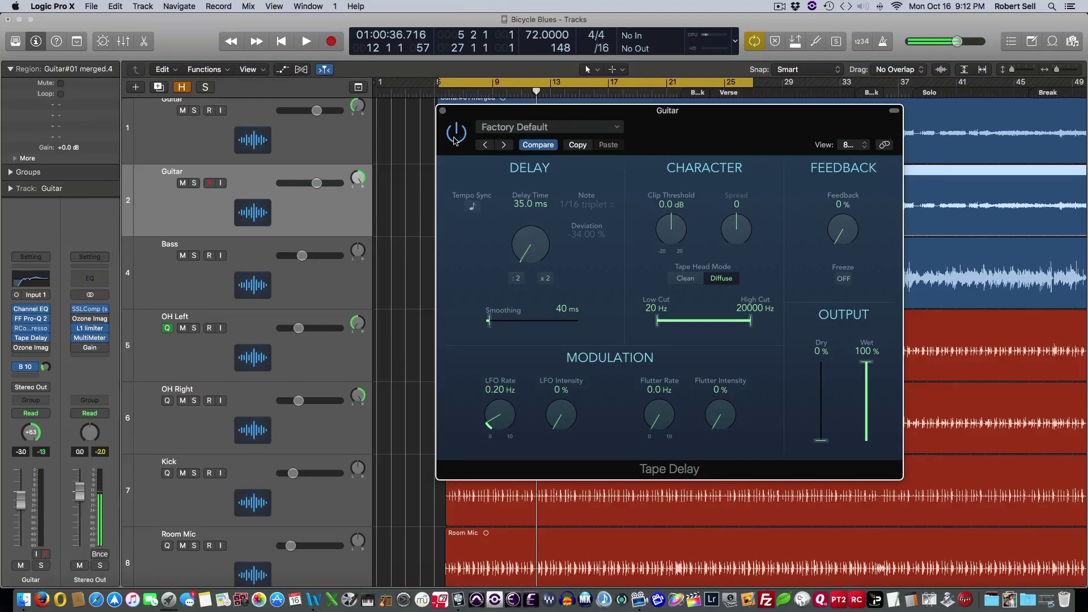
# Step: Bypass and close the Tape Delay, and mute the duplicate Guitar track
pyautogui.moveTo(446, 117); pyautogui.dragTo(461, 148)
pyautogui.click(458, 143)
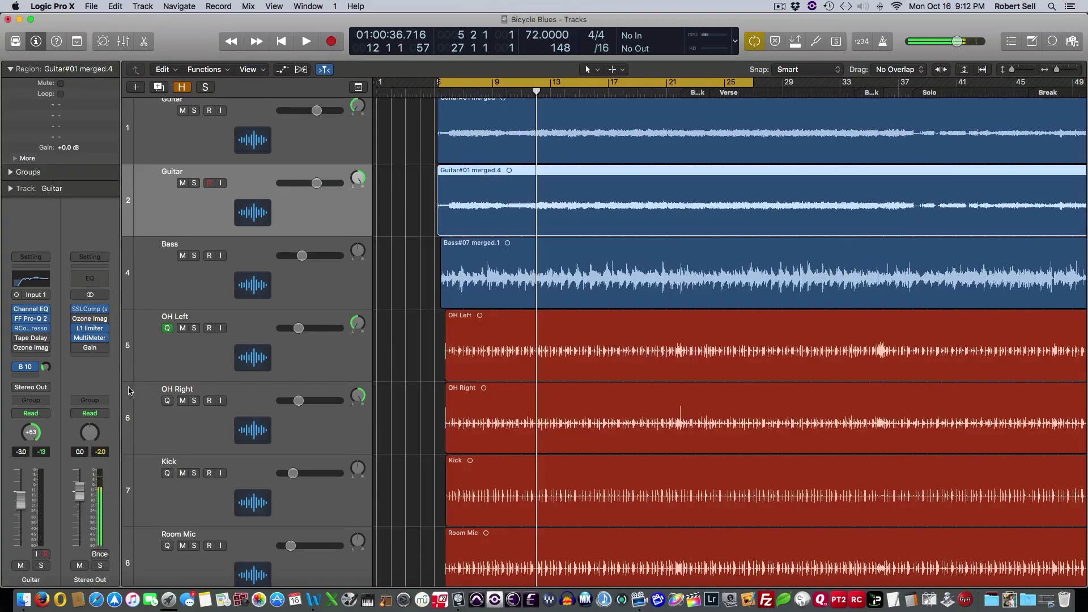
pyautogui.click(181, 183)
pyautogui.scroll(1, 354, 119)
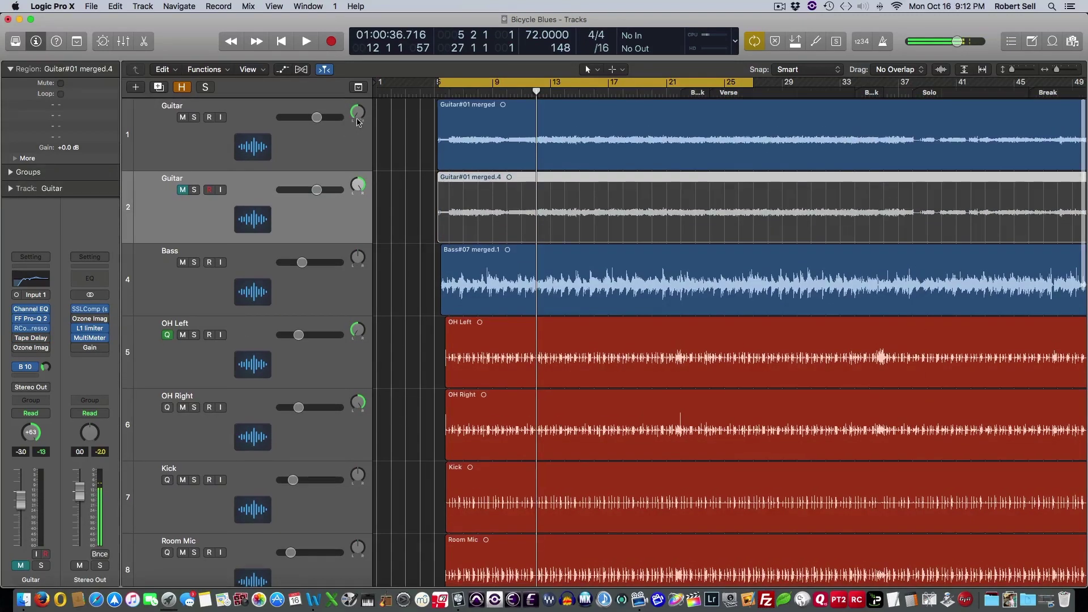
# Step: Center the original Guitar track's pan and raise its volume to -1.2 dB during playback
pyautogui.keyDown('alt'); pyautogui.click(356, 118); pyautogui.keyUp('alt')
pyautogui.click(201, 142)
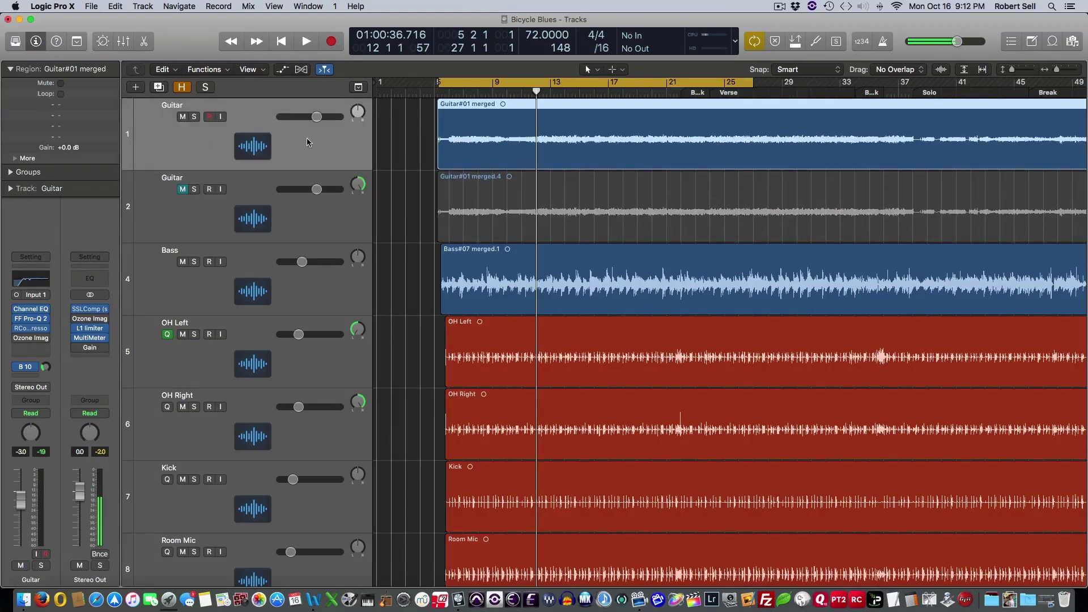
pyautogui.hotkey('shift', 'space')
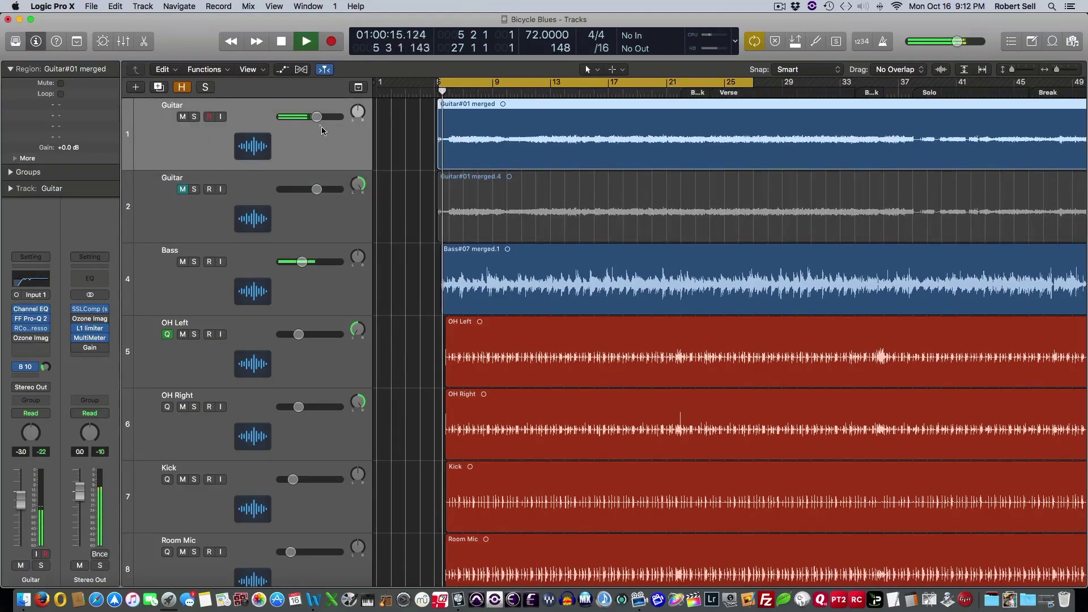
pyautogui.moveTo(317, 117); pyautogui.dragTo(322, 117)
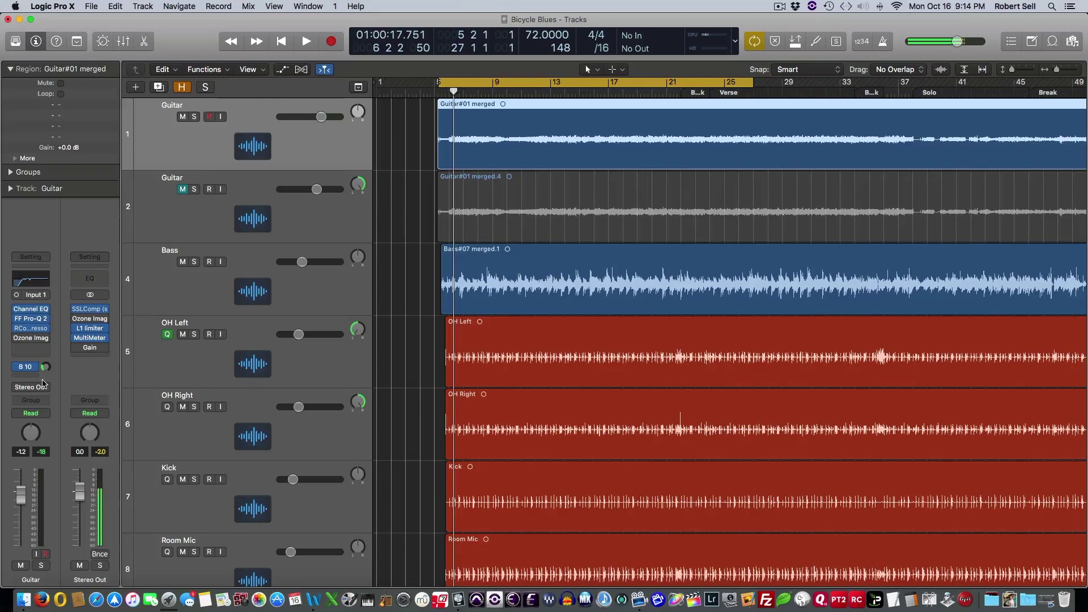
# Step: Open the Ozone Imager on the original Guitar track and lower its width to 1.9
pyautogui.click(33, 339)
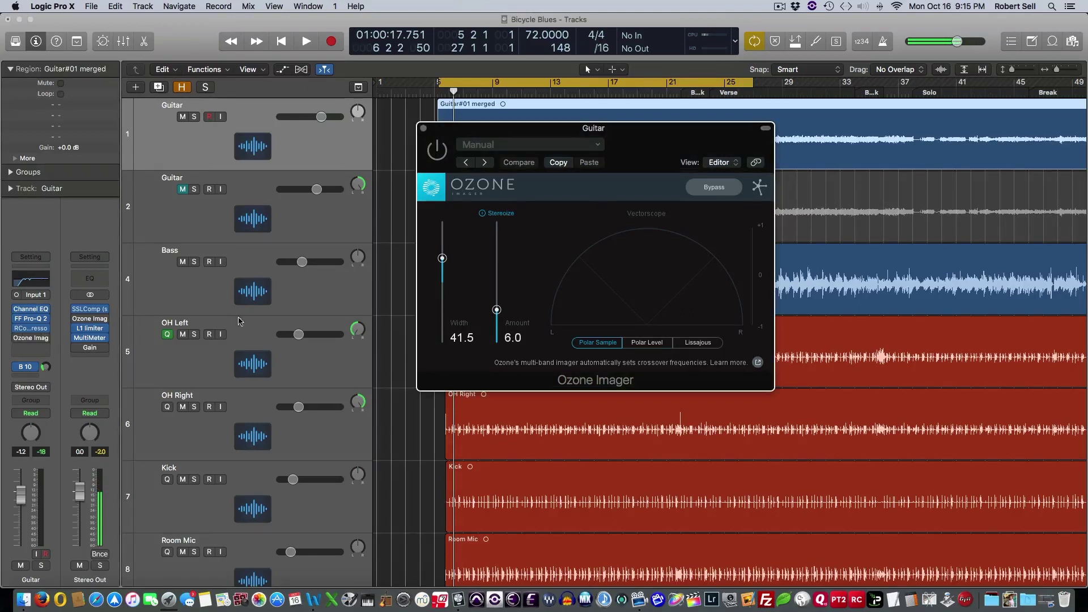
pyautogui.moveTo(490, 170); pyautogui.dragTo(505, 209)
pyautogui.click(497, 253)
pyautogui.click(516, 254)
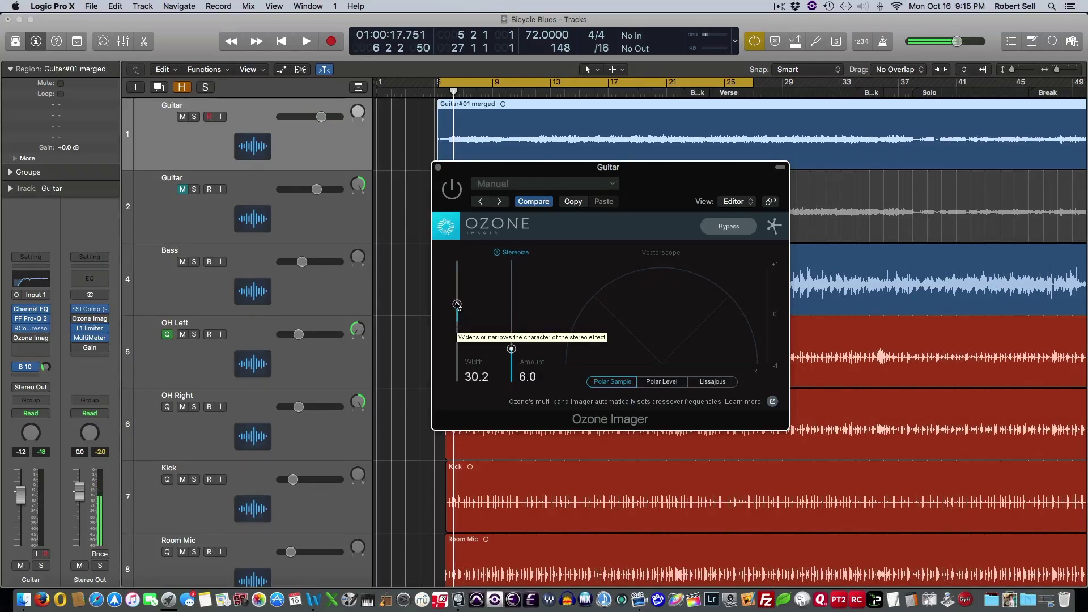
pyautogui.moveTo(457, 318); pyautogui.dragTo(457, 321)
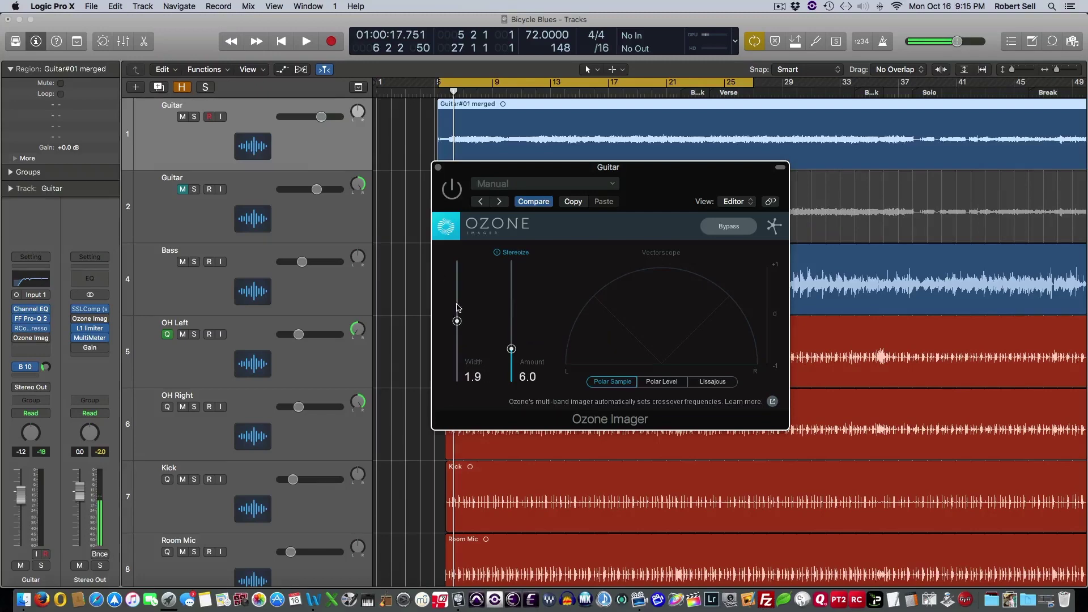
# Step: Solo the original Guitar track and play it with the Ozone Imager active at a width of 0.0
pyautogui.click(193, 117)
pyautogui.moveTo(585, 169); pyautogui.dragTo(582, 138)
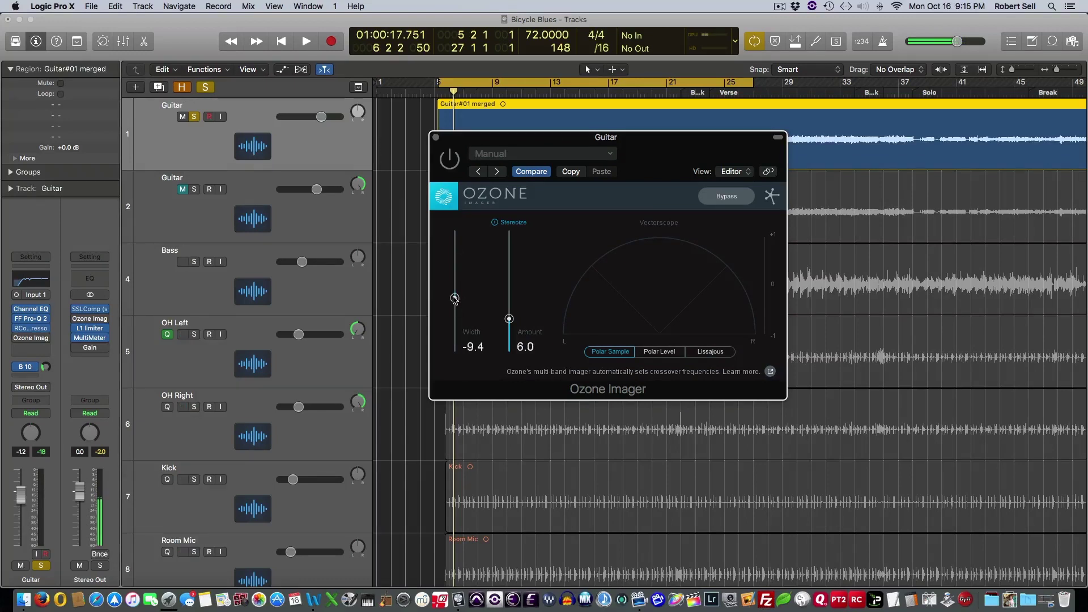
pyautogui.moveTo(454, 294); pyautogui.dragTo(455, 292)
pyautogui.press('space')
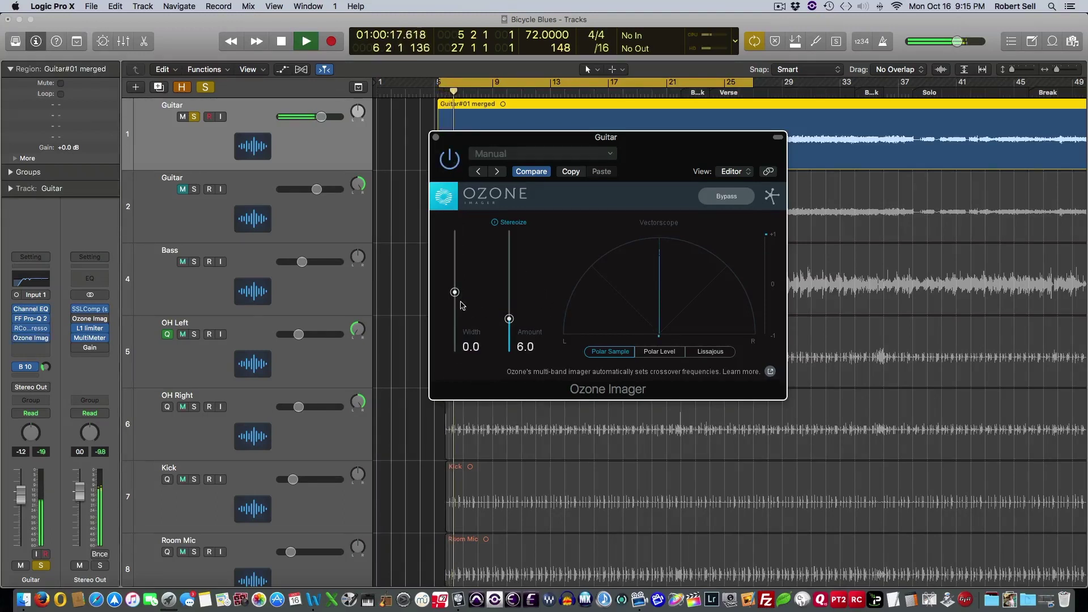
# Step: Raise the Ozone Imager's width to 48.1 during playback and listen to the guitar with the imager bypassed
pyautogui.moveTo(454, 293); pyautogui.dragTo(455, 289)
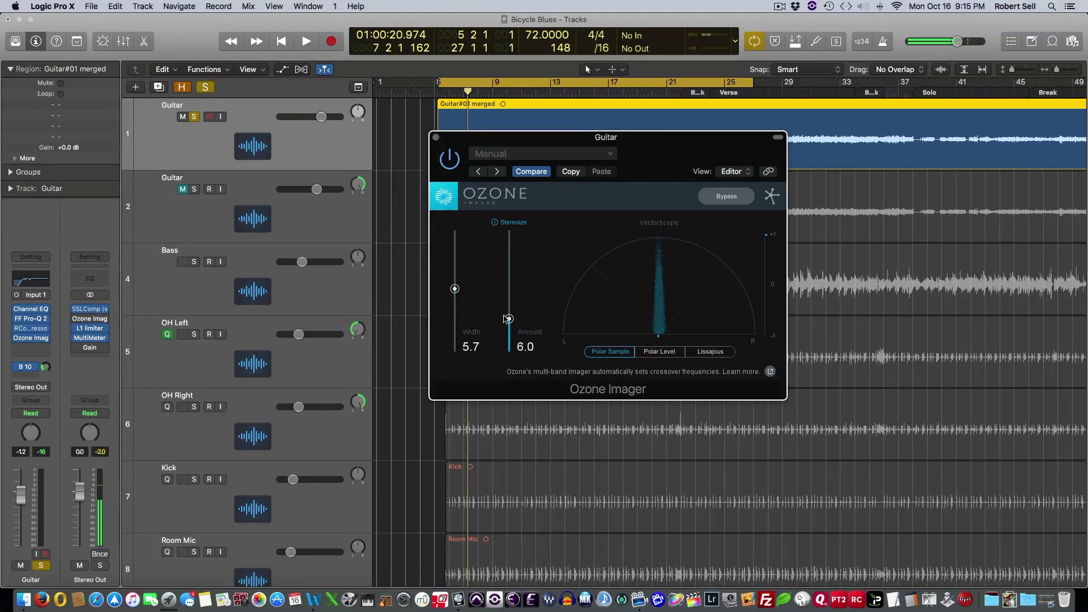
pyautogui.press('space')
pyautogui.click(455, 289)
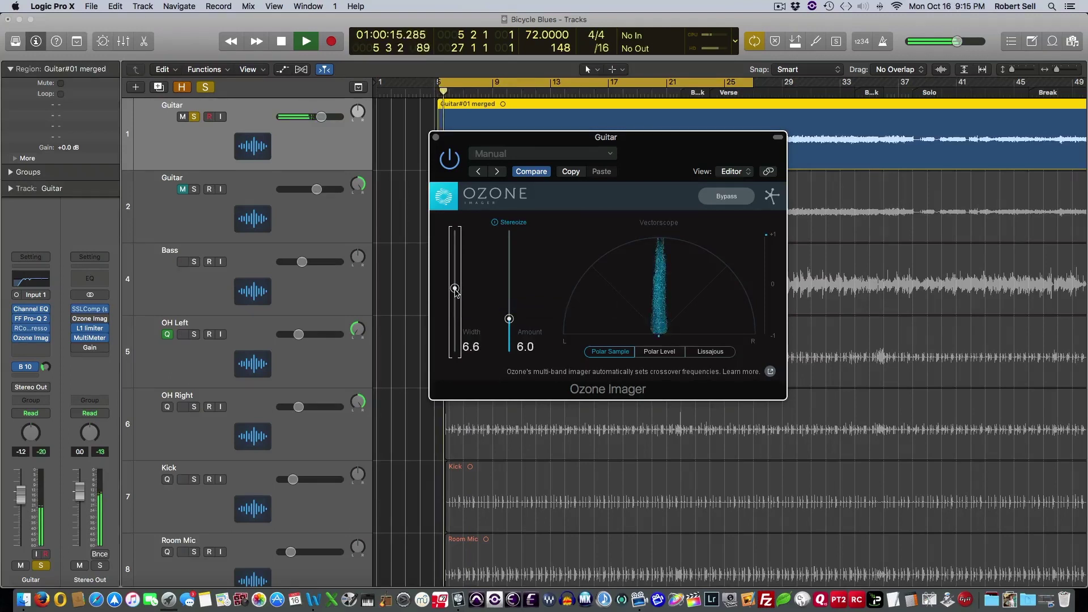
pyautogui.moveTo(455, 289)
pyautogui.mouseDown()
pyautogui.moveTo(460, 244)
pyautogui.moveTo(460, 270)
pyautogui.mouseUp()
pyautogui.press('space')
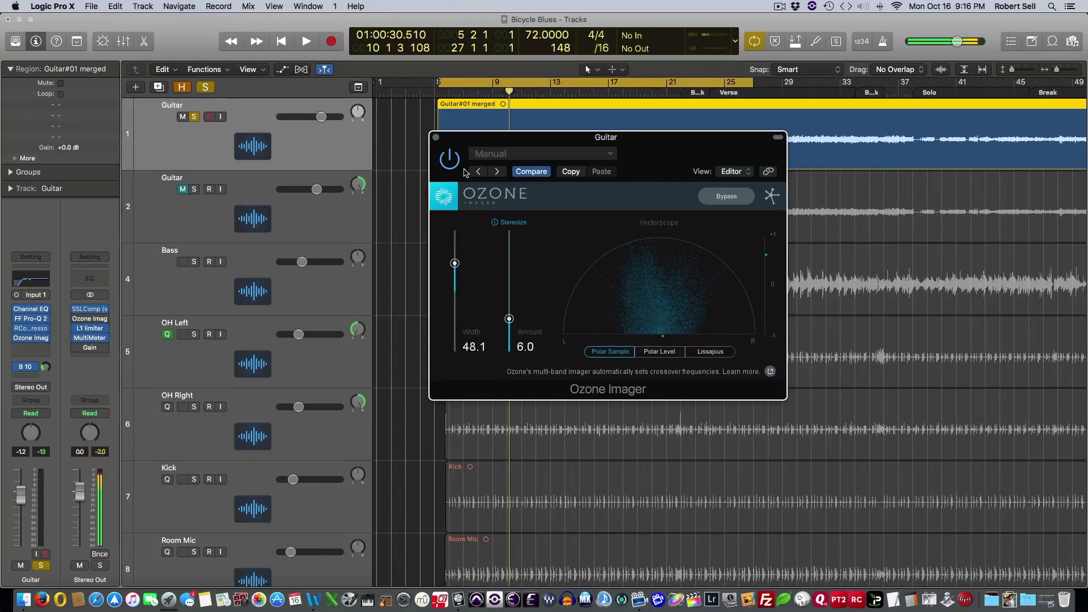
pyautogui.press('space')
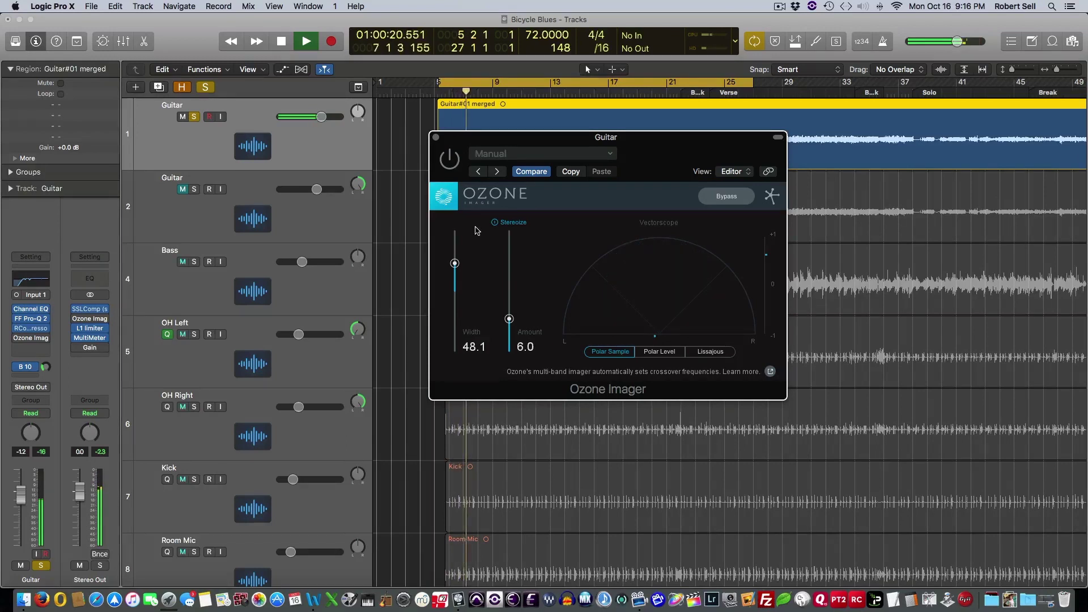
# Step: Reactivate the Ozone Imager on the original Guitar track, and unsolo the track to play the full mix
pyautogui.click(457, 166)
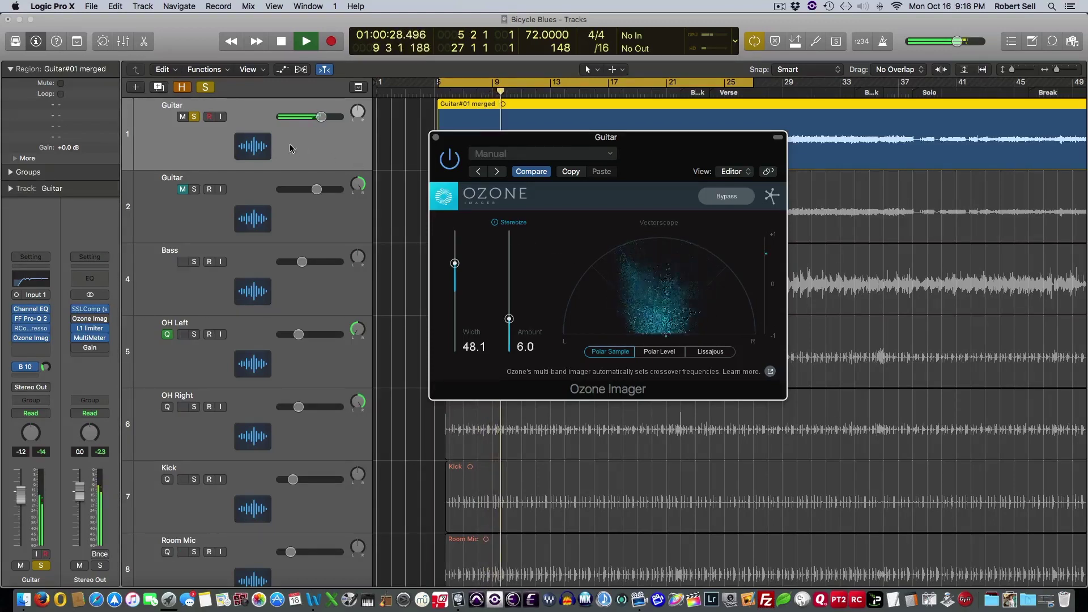
pyautogui.press('space')
pyautogui.press('s')
pyautogui.press('space')
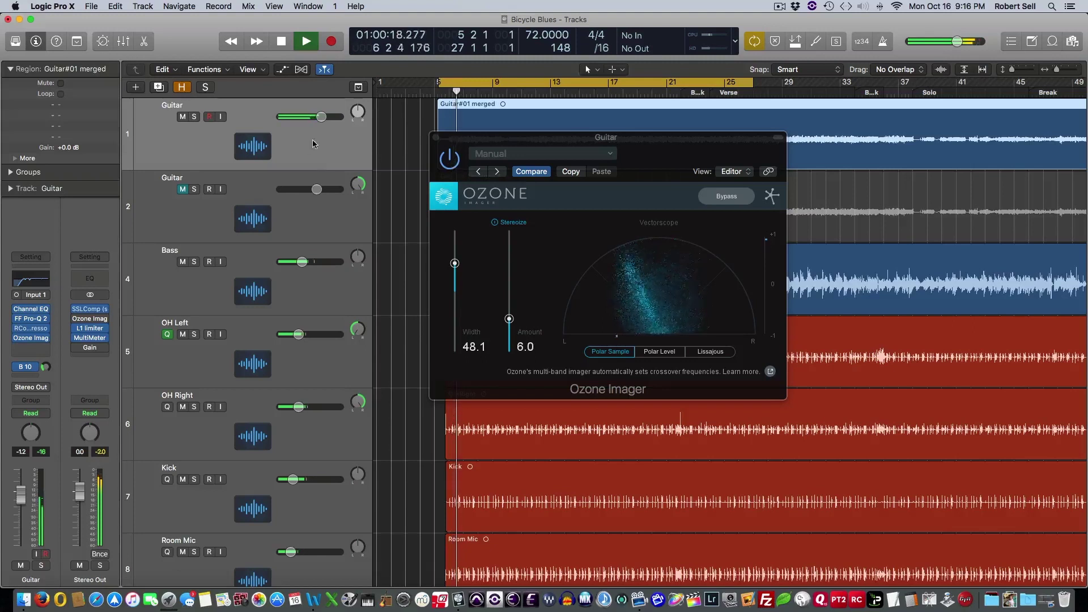
# Step: Raise the original Guitar track's volume to -0.7 dB and compare the playing mix with its Ozone Imager bypassed and active
pyautogui.moveTo(321, 117); pyautogui.dragTo(323, 117)
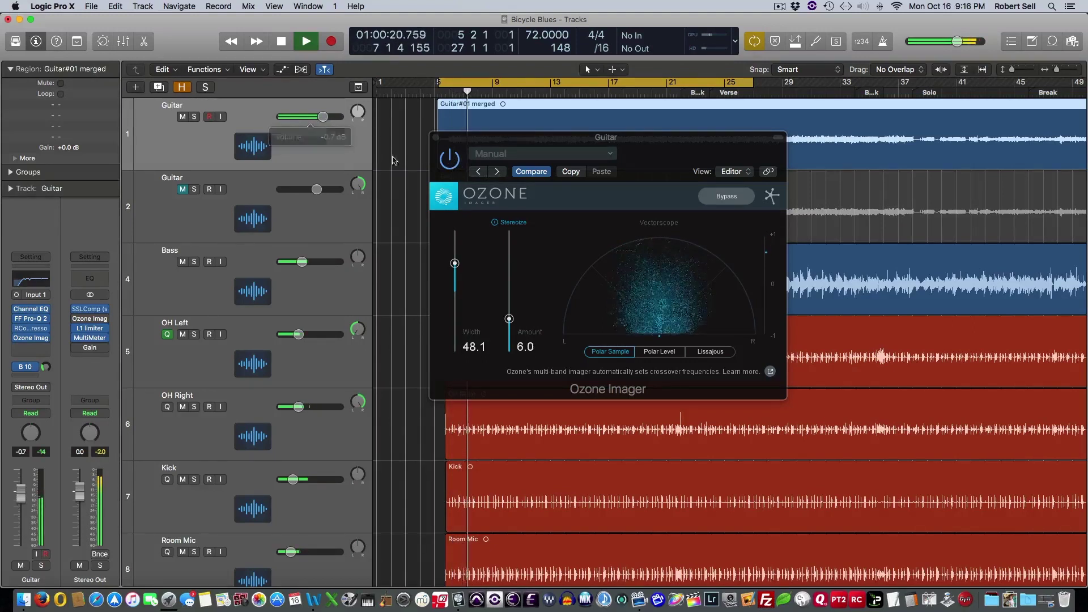
pyautogui.click(453, 164)
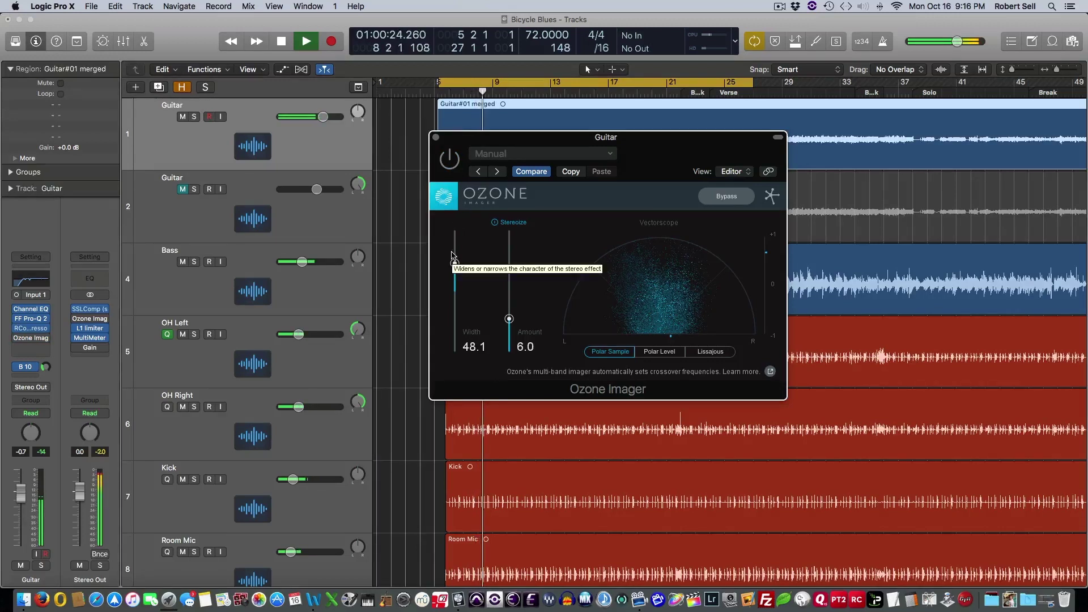
pyautogui.click(450, 161)
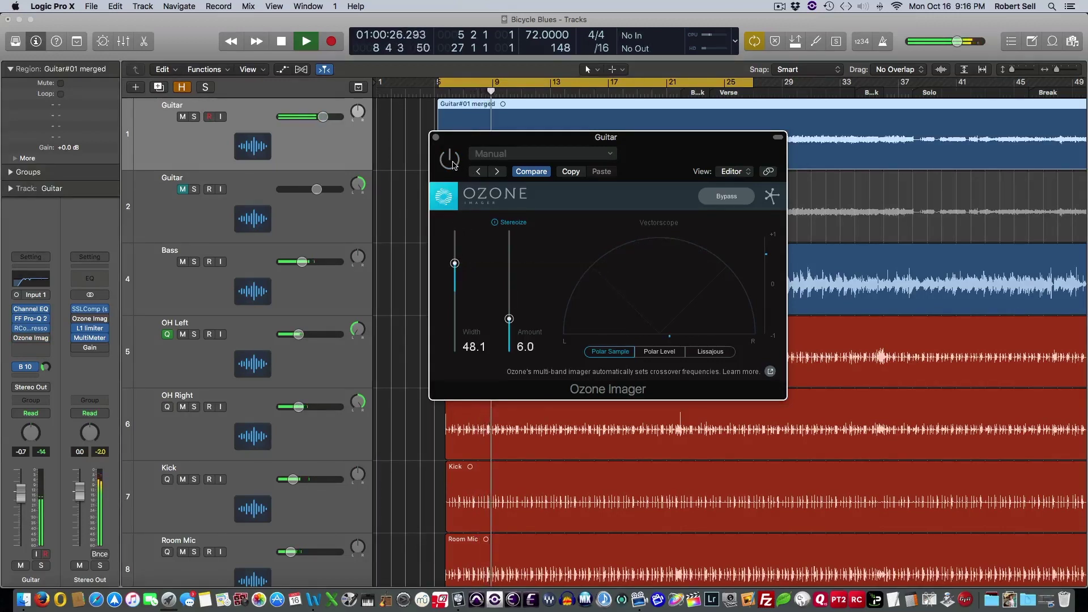
pyautogui.click(451, 161)
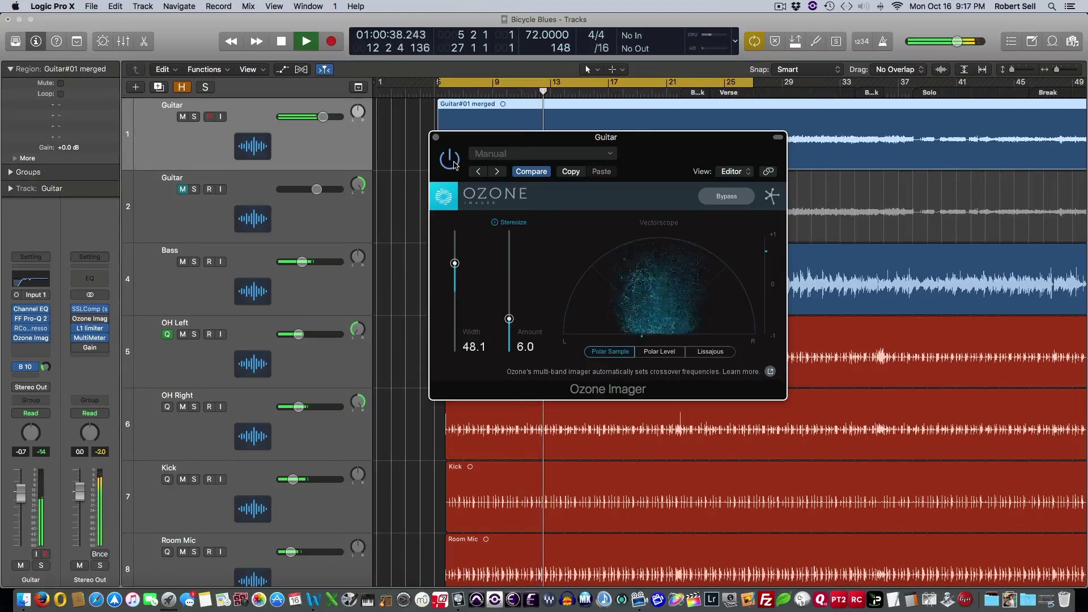
pyautogui.press('space')
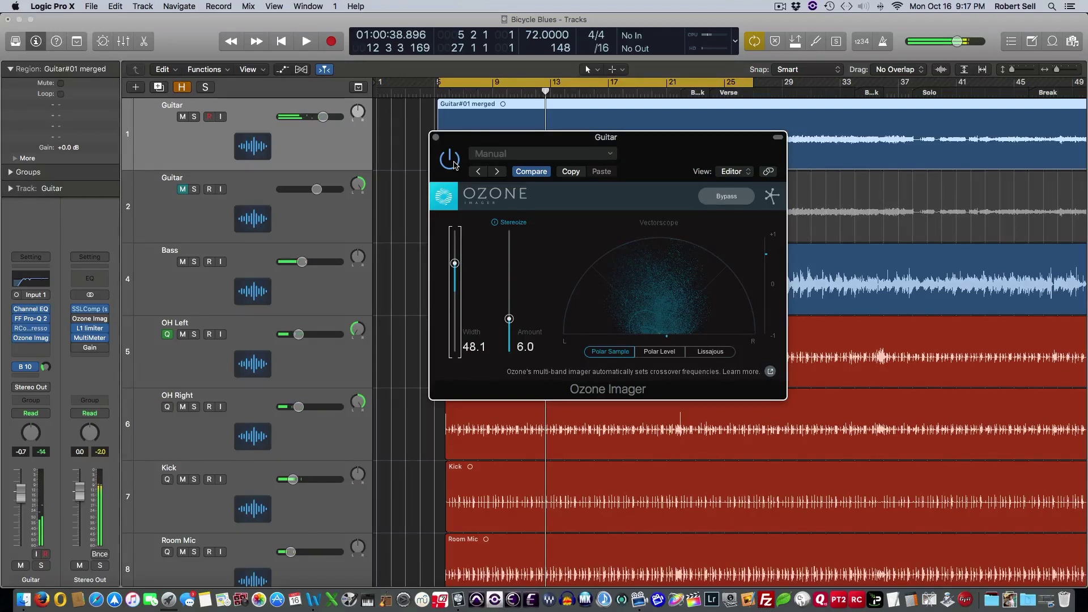
# Step: Open the Ozone Imager on the Stereo Out channel and place its window beside the Guitar track's imager
pyautogui.moveTo(485, 143); pyautogui.dragTo(518, 137)
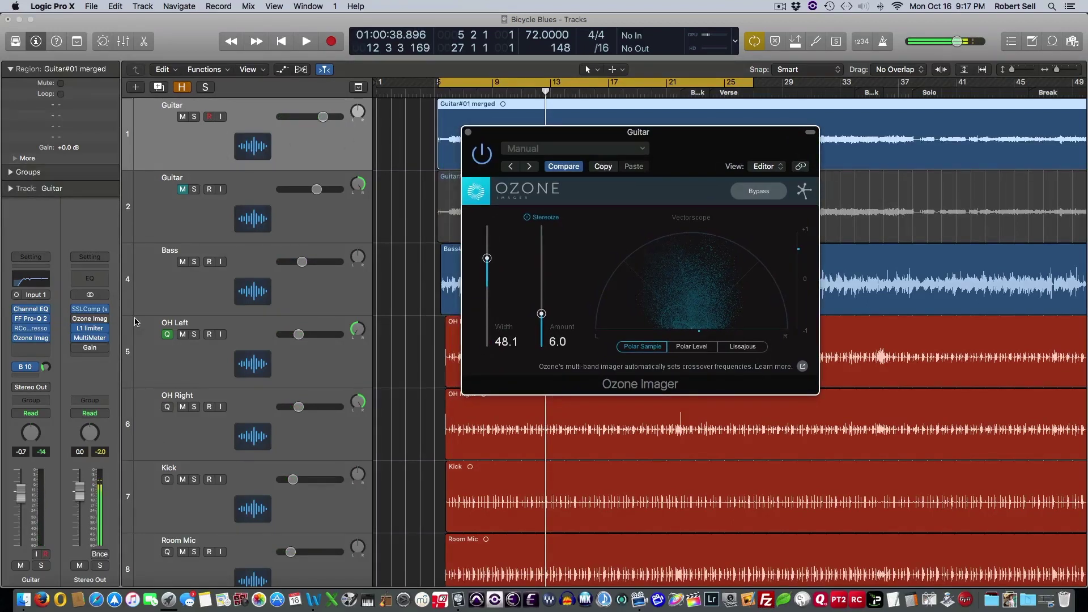
pyautogui.click(93, 320)
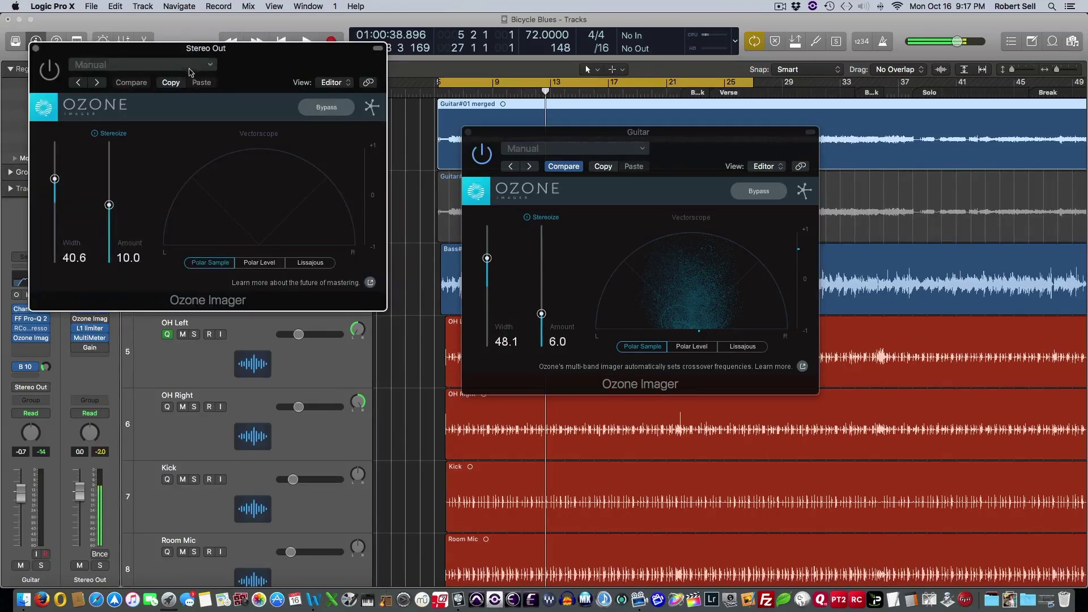
pyautogui.moveTo(175, 51); pyautogui.dragTo(691, 128)
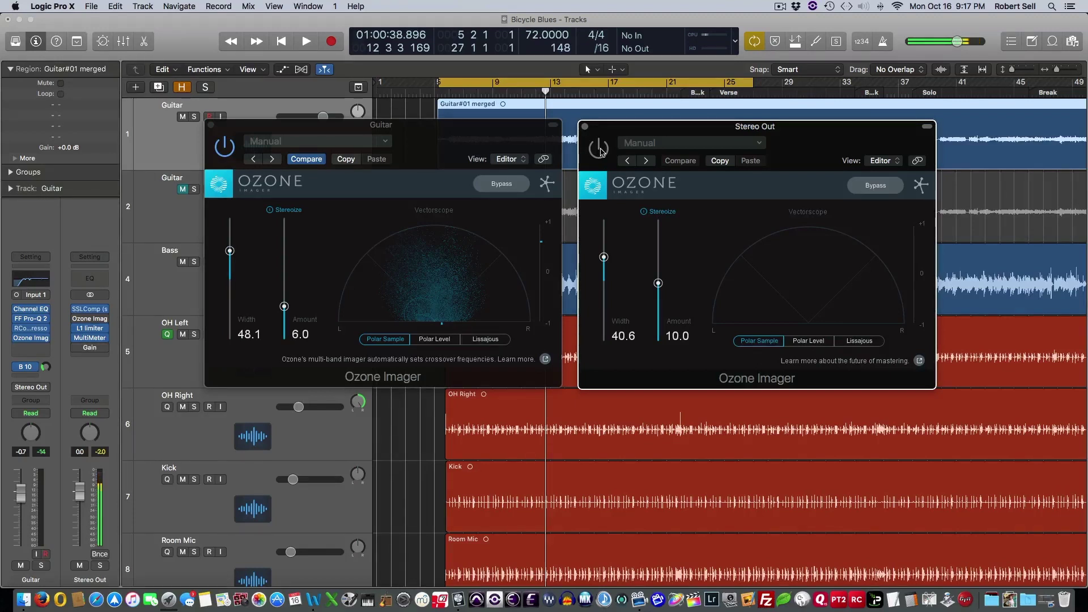
# Step: Activate the Stereo Out's Ozone Imager during playback and bypass the Guitar track's imager
pyautogui.press('space')
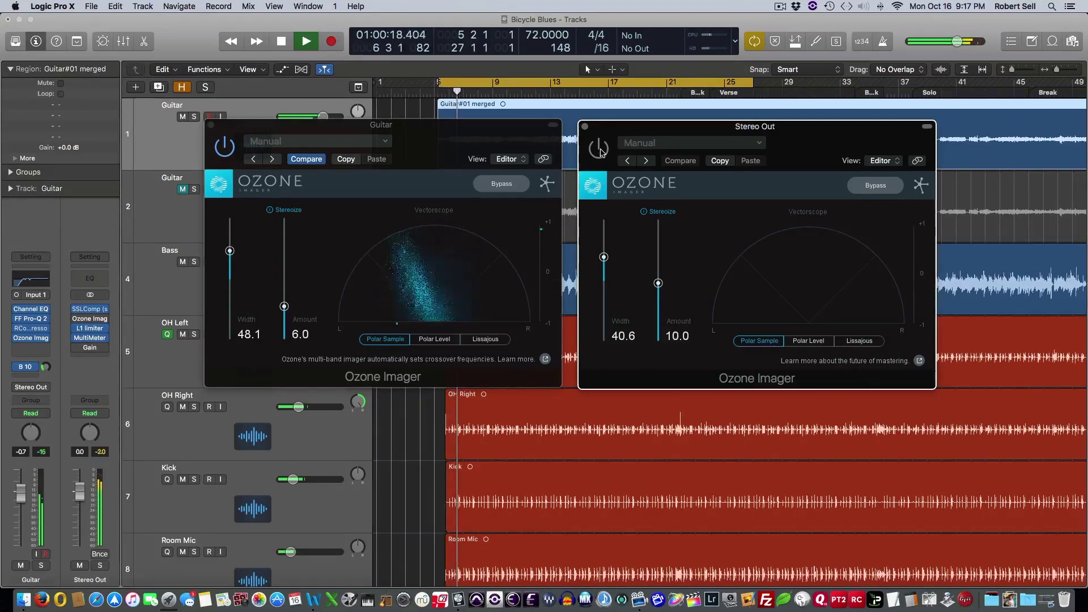
pyautogui.click(599, 149)
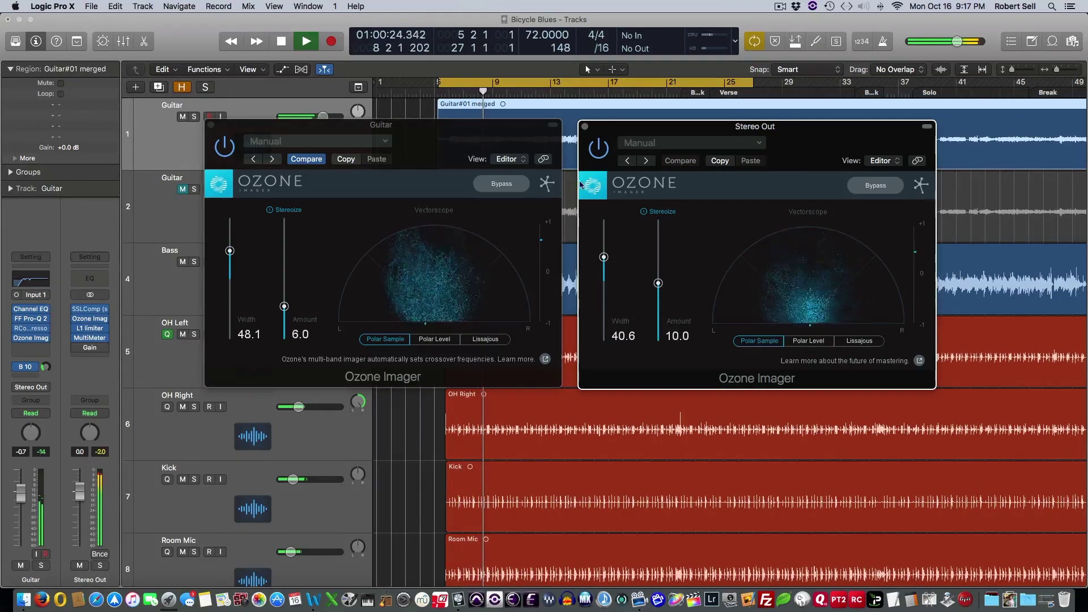
pyautogui.click(224, 147)
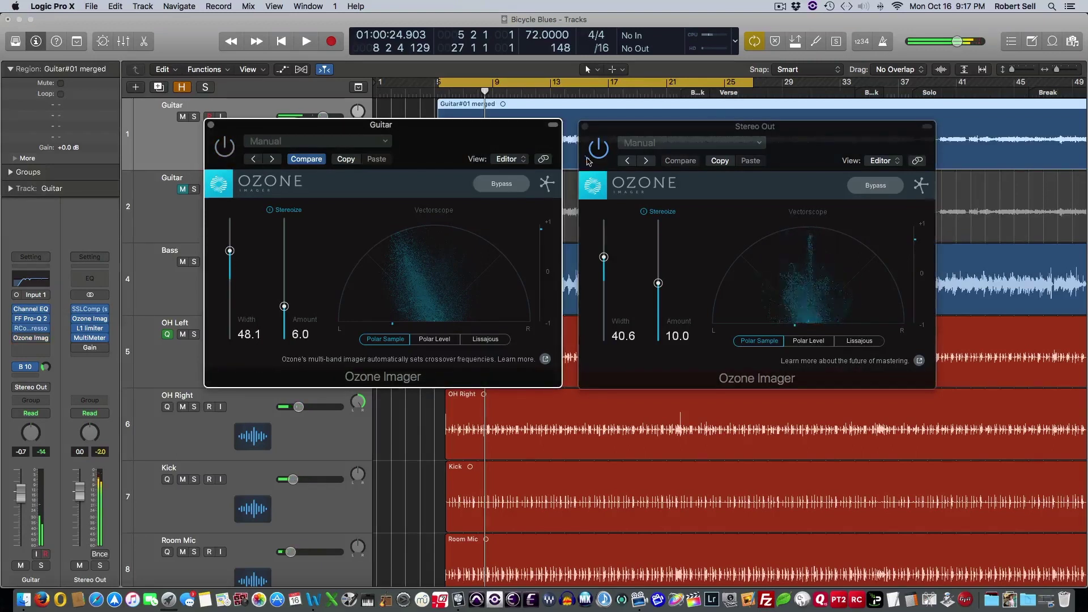
pyautogui.moveTo(692, 130); pyautogui.dragTo(701, 127)
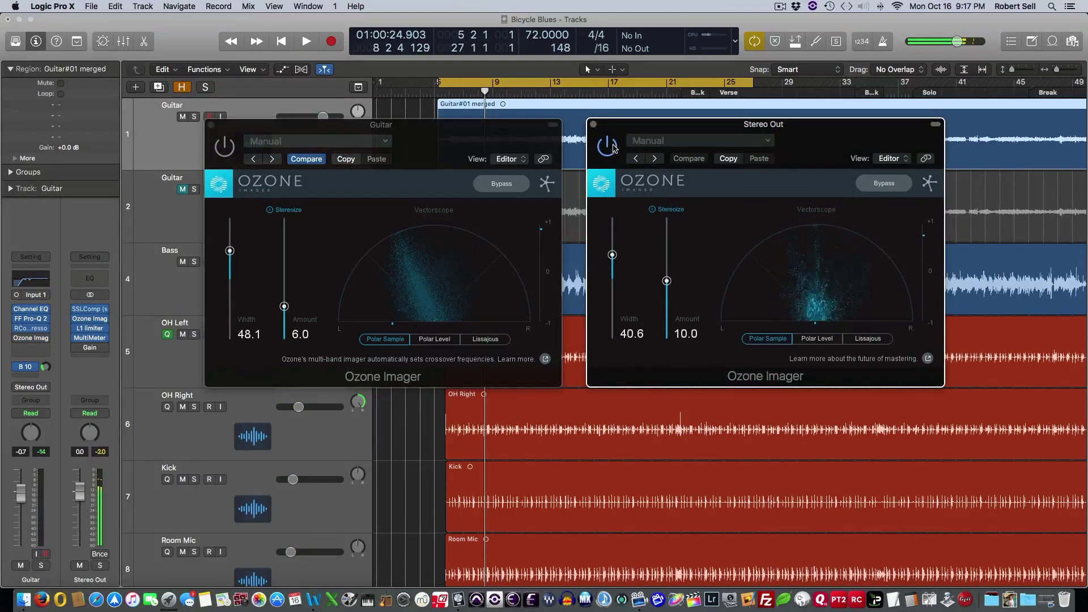
# Step: Play the mix from the cycle start and compare it with only the Stereo Out's Ozone Imager bypassed and active
pyautogui.press('space')
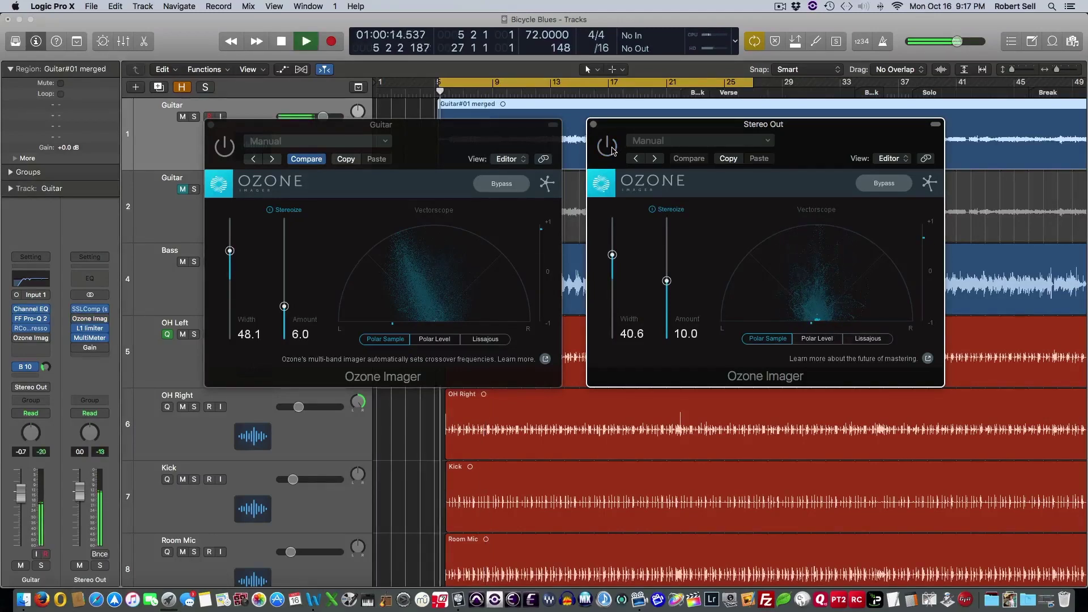
pyautogui.click(607, 147)
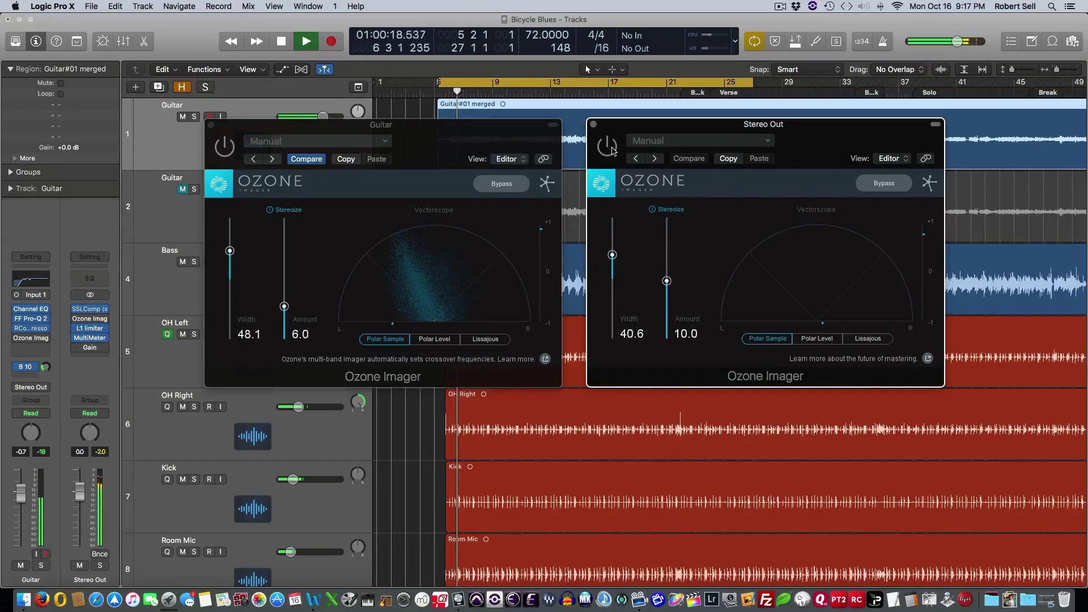
pyautogui.click(608, 148)
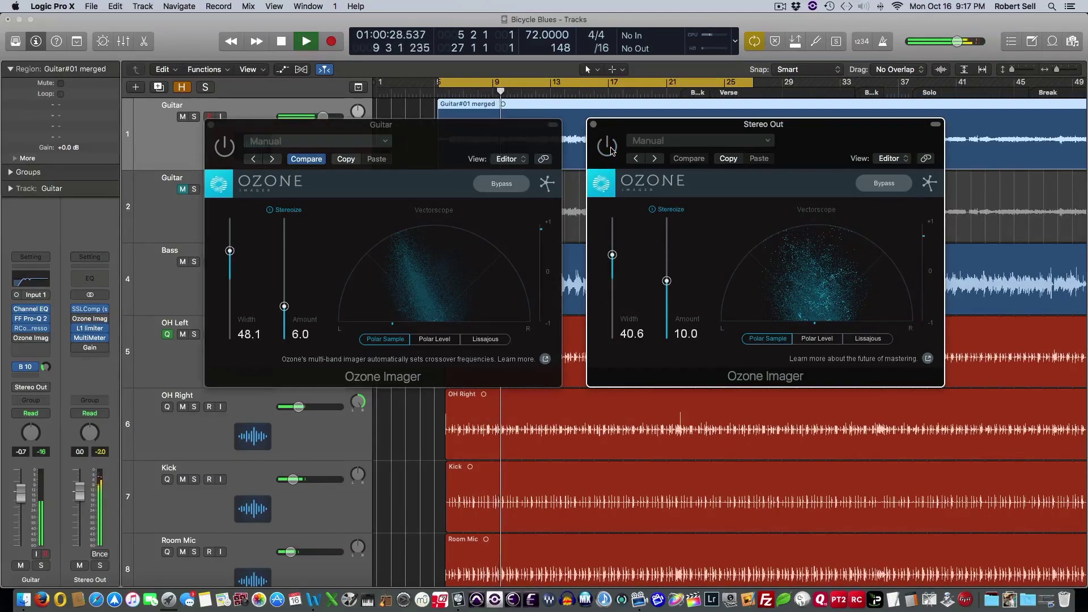
pyautogui.click(608, 146)
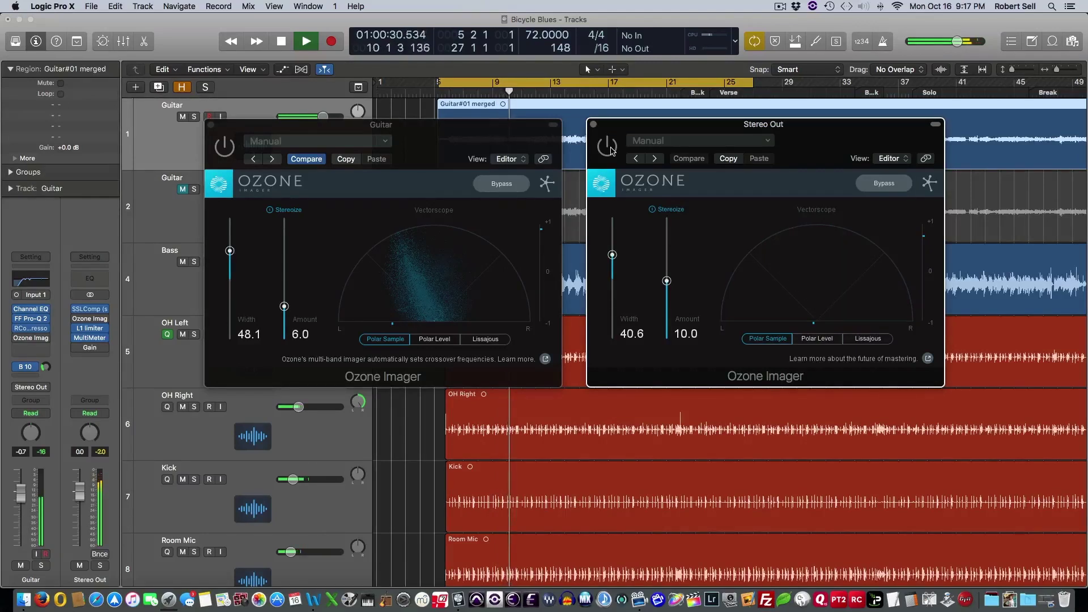
pyautogui.click(611, 149)
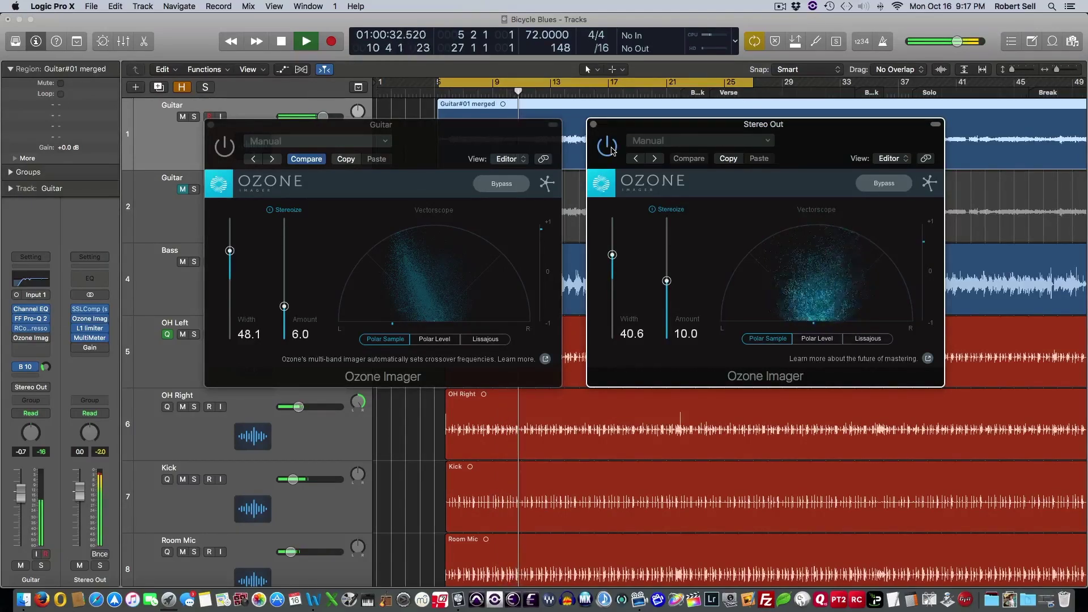
# Step: Compare the Guitar and Stereo Out imagers in different on/off combinations during playback, finishing with both active and playback stopped
pyautogui.click(224, 147)
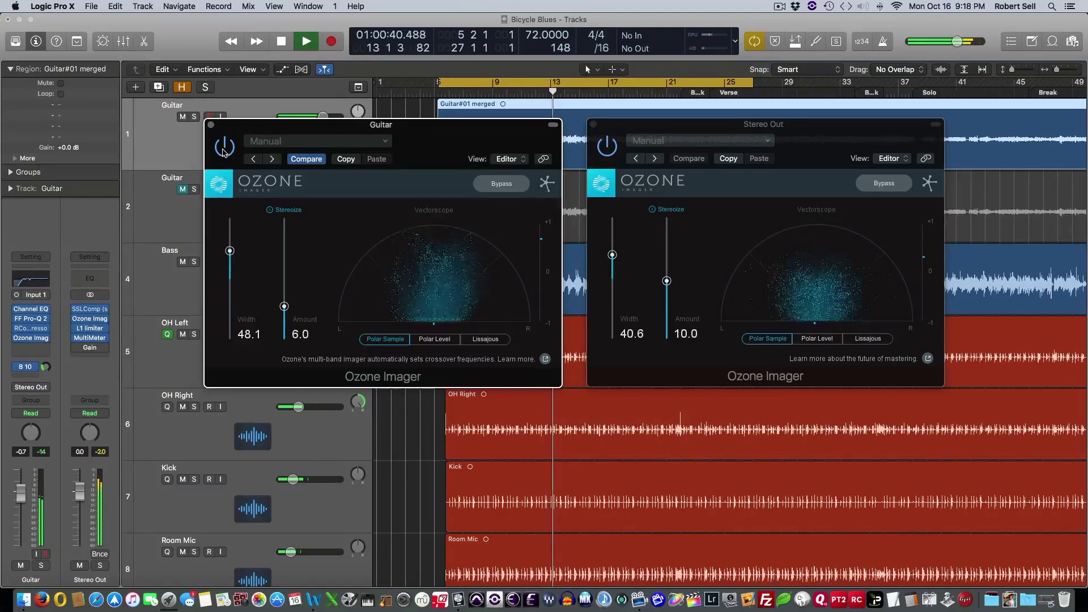
pyautogui.click(612, 151)
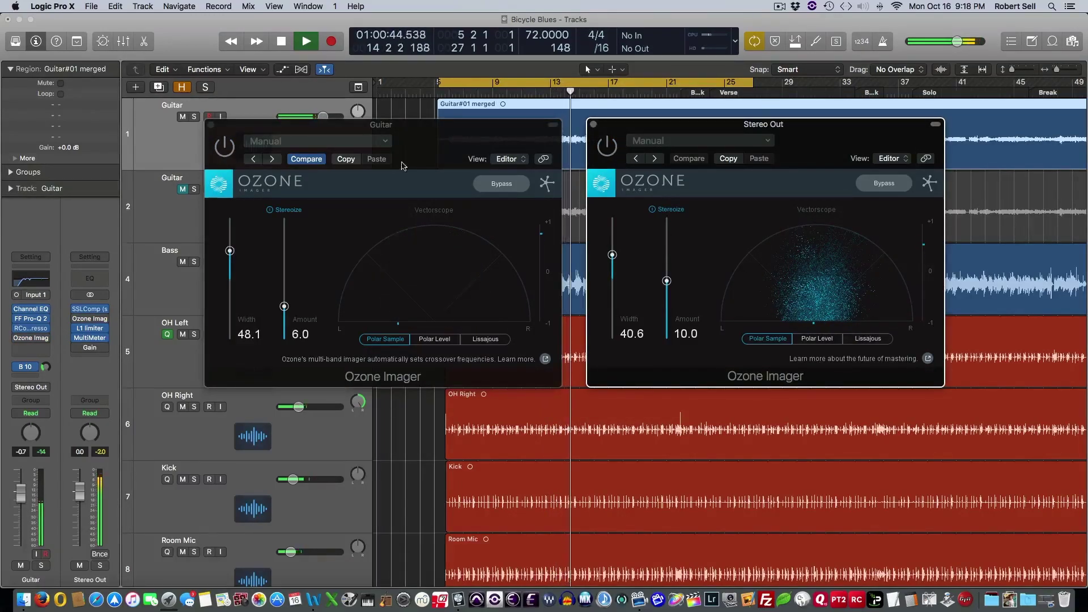
pyautogui.click(227, 151)
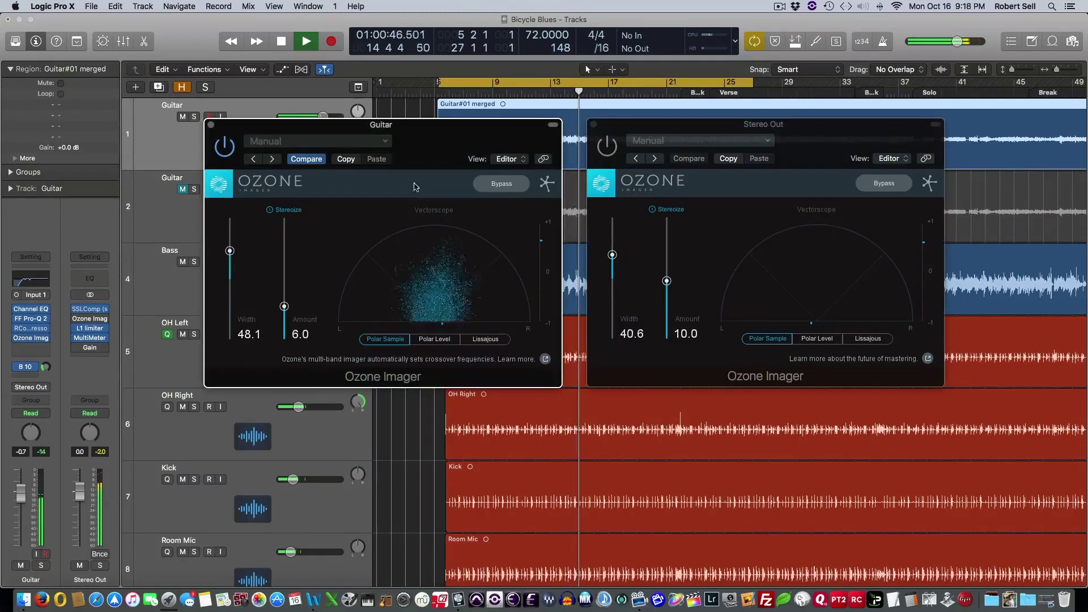
pyautogui.click(608, 152)
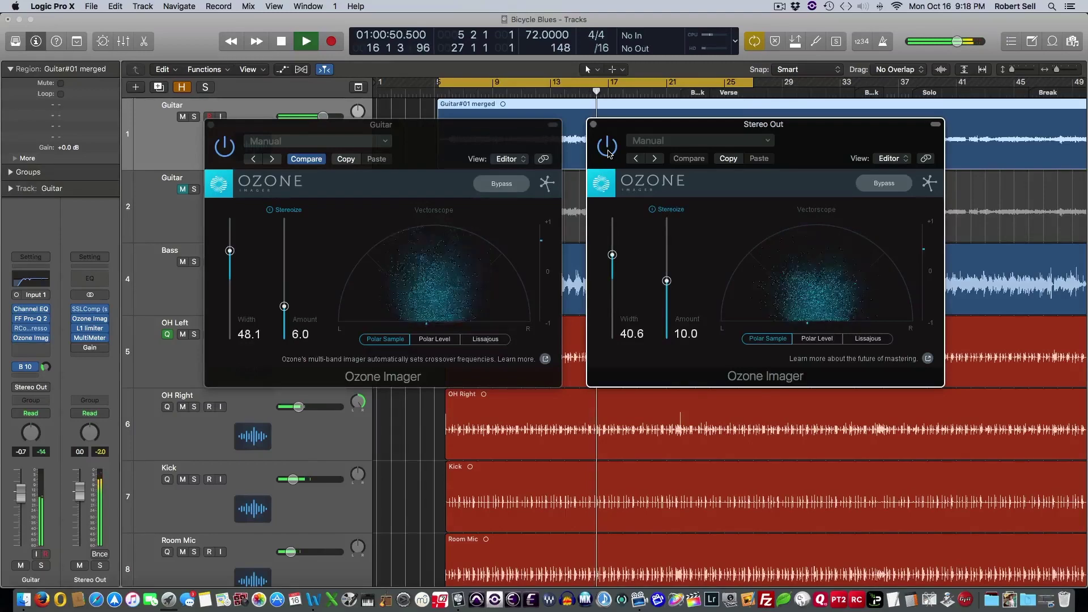
pyautogui.press('space')
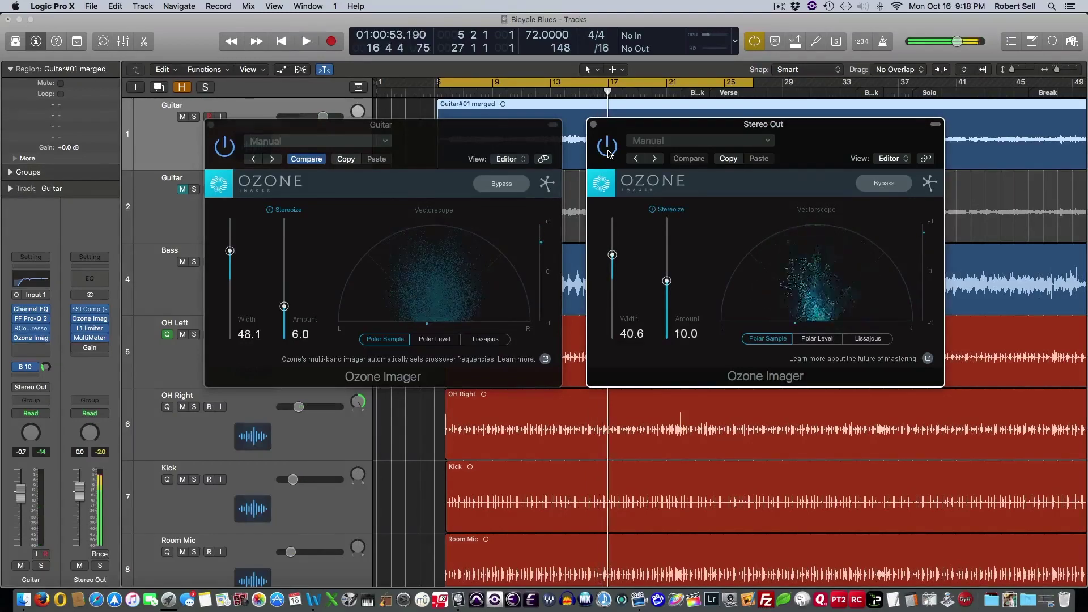